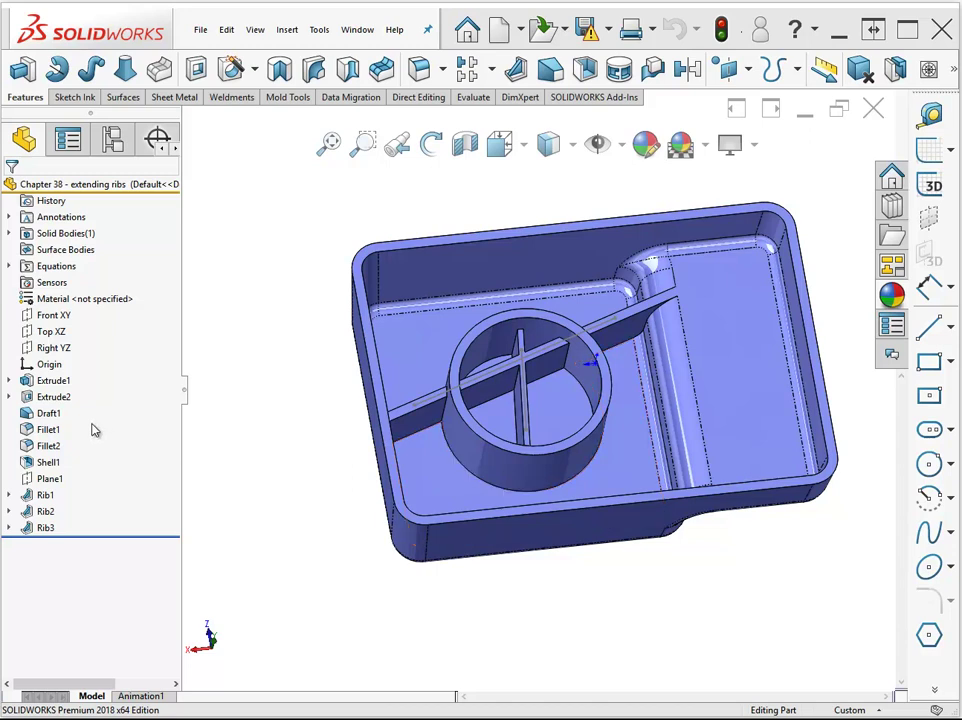
# Examine the plastic tray's features, its circular boss and crossing ribs, and its outer walls from several angles.
pyautogui.moveTo(47, 424)
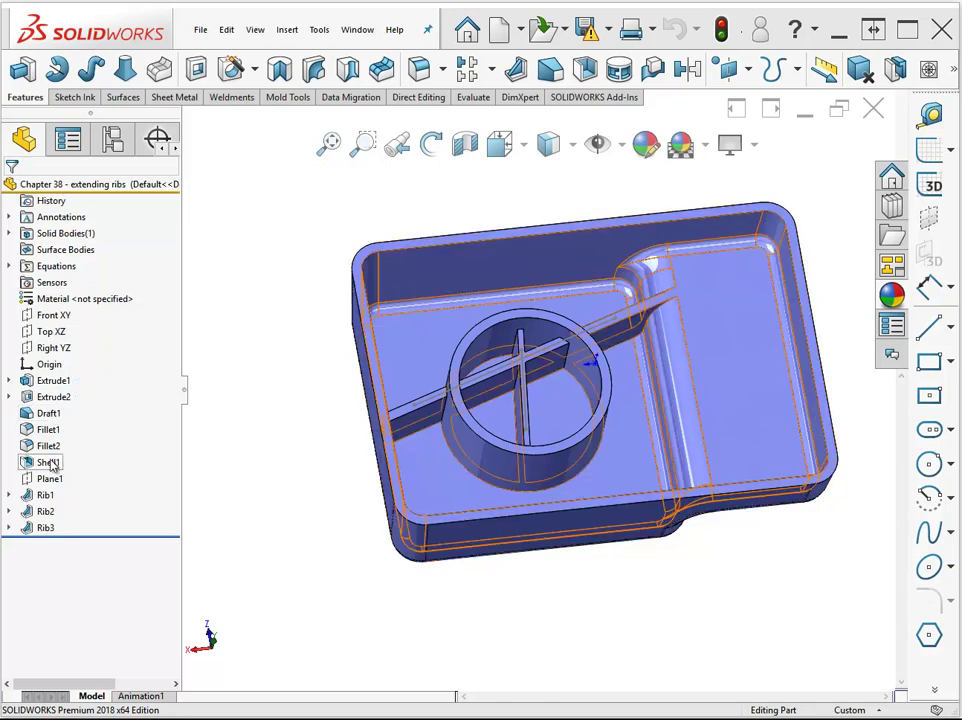
pyautogui.moveTo(52, 466)
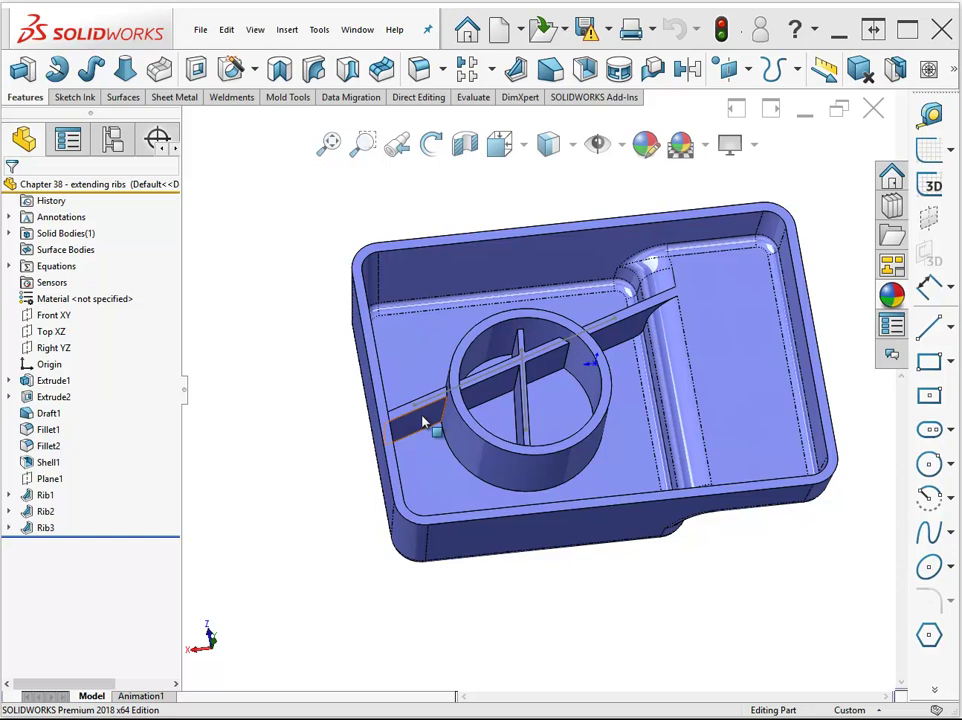
pyautogui.moveTo(519, 393); pyautogui.dragTo(563, 433, button='middle')
pyautogui.moveTo(565, 481); pyautogui.dragTo(458, 361, button='middle')
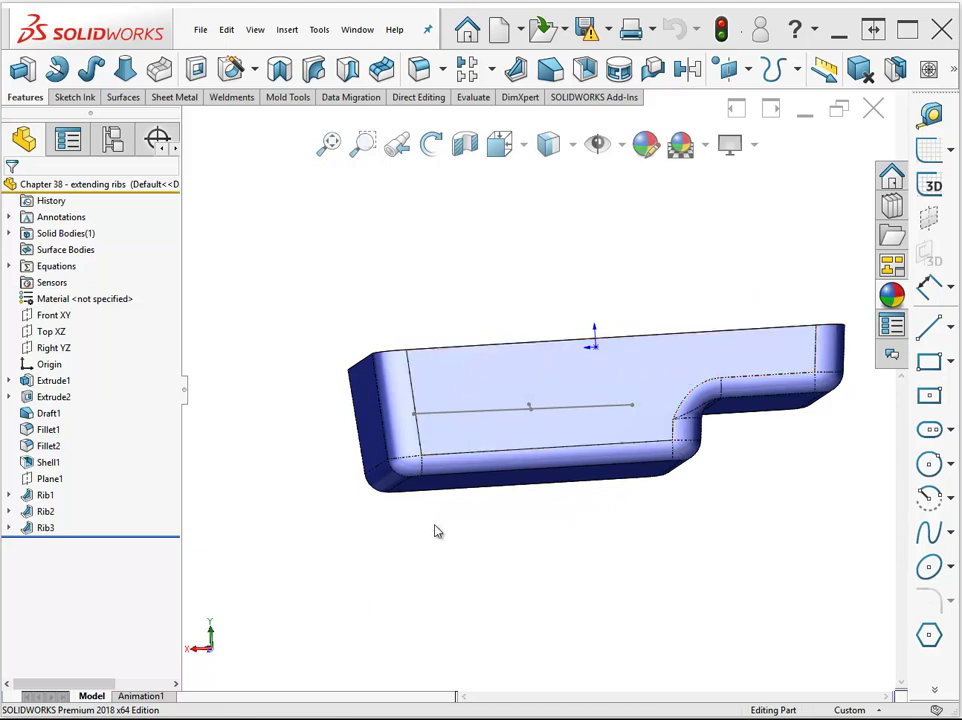
pyautogui.moveTo(436, 527); pyautogui.dragTo(435, 526, button='middle')
pyautogui.press('Down')
pyautogui.press('Down')
pyautogui.press('Down')
pyautogui.press('Down')
pyautogui.click(287, 29)
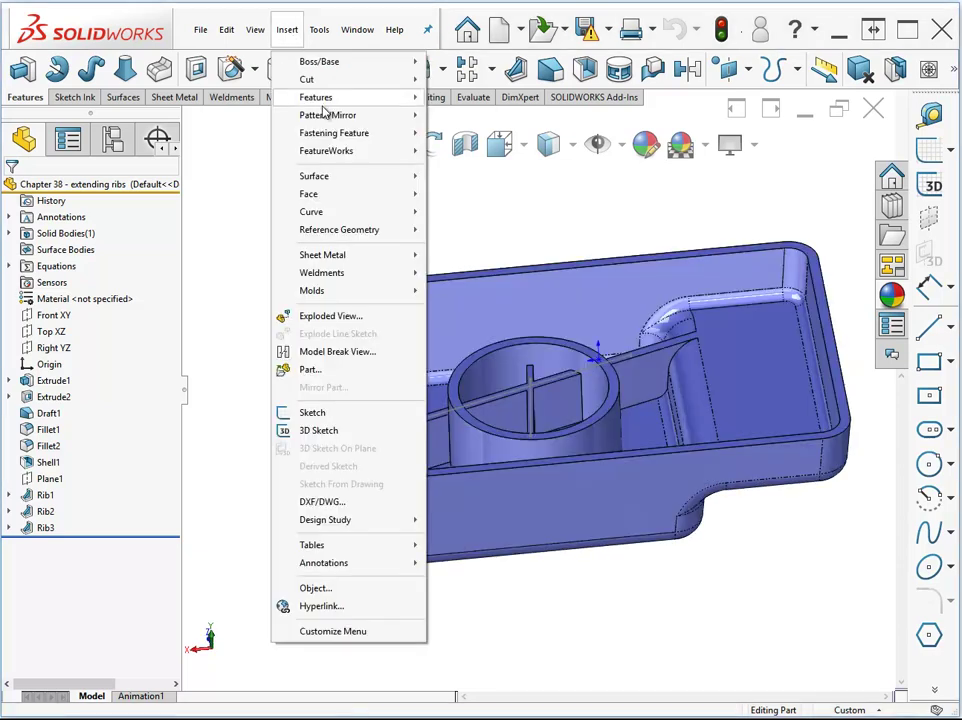
pyautogui.moveTo(333, 138)
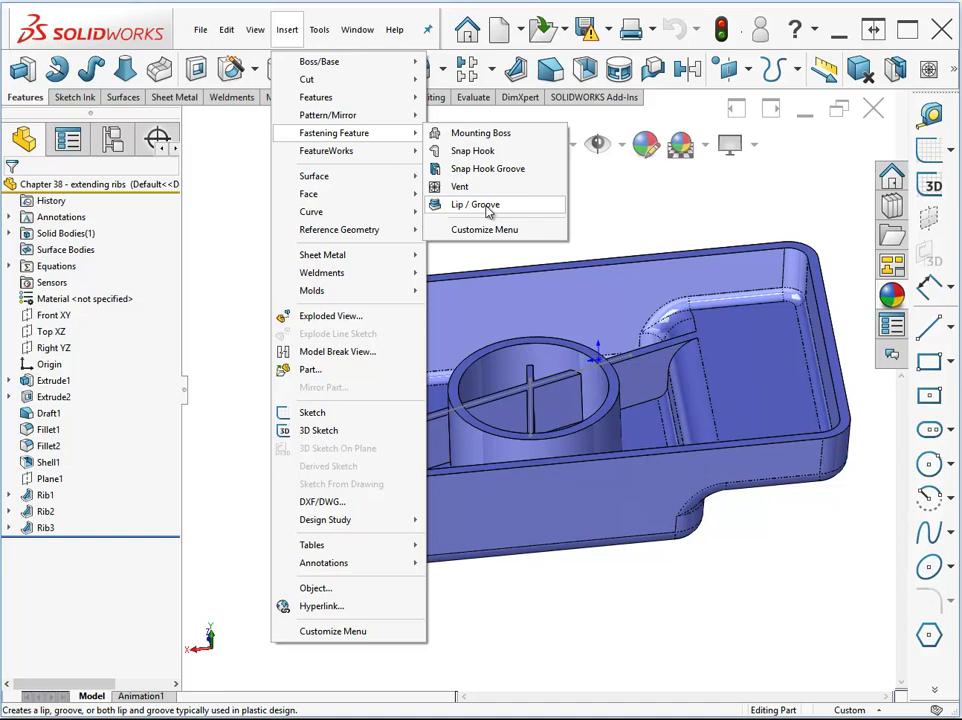
pyautogui.moveTo(366, 101)
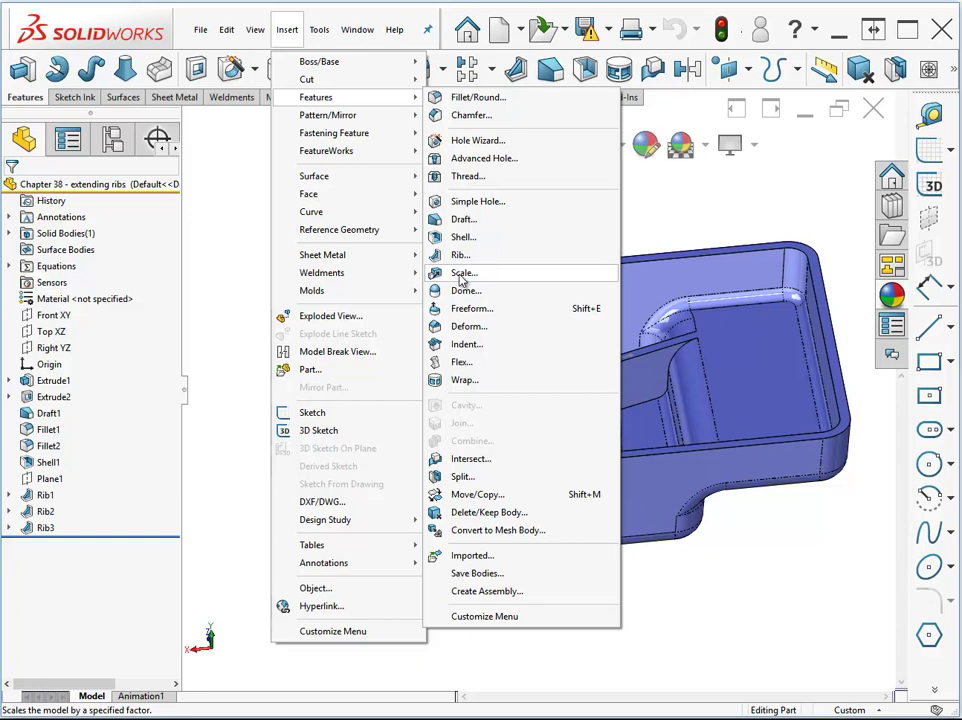
pyautogui.moveTo(376, 217)
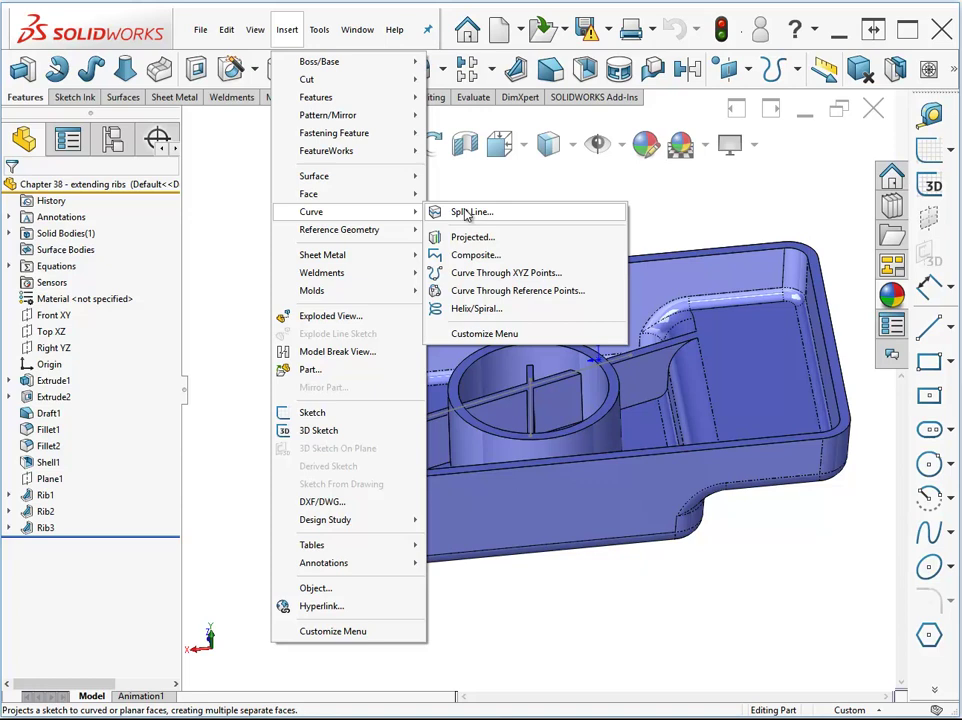
pyautogui.moveTo(356, 294)
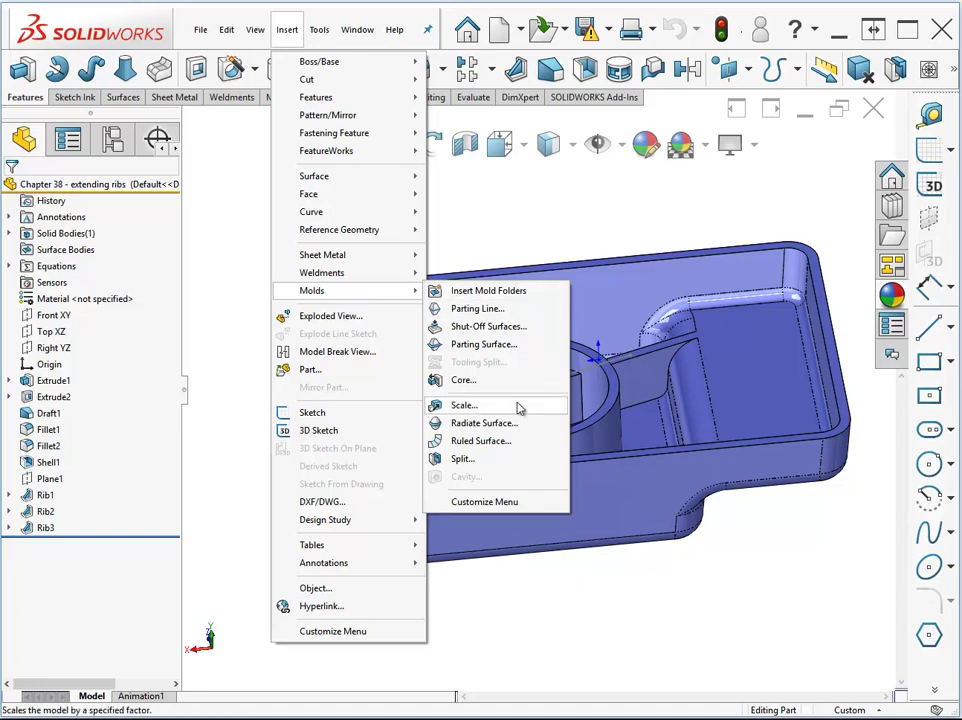
pyautogui.click(555, 616)
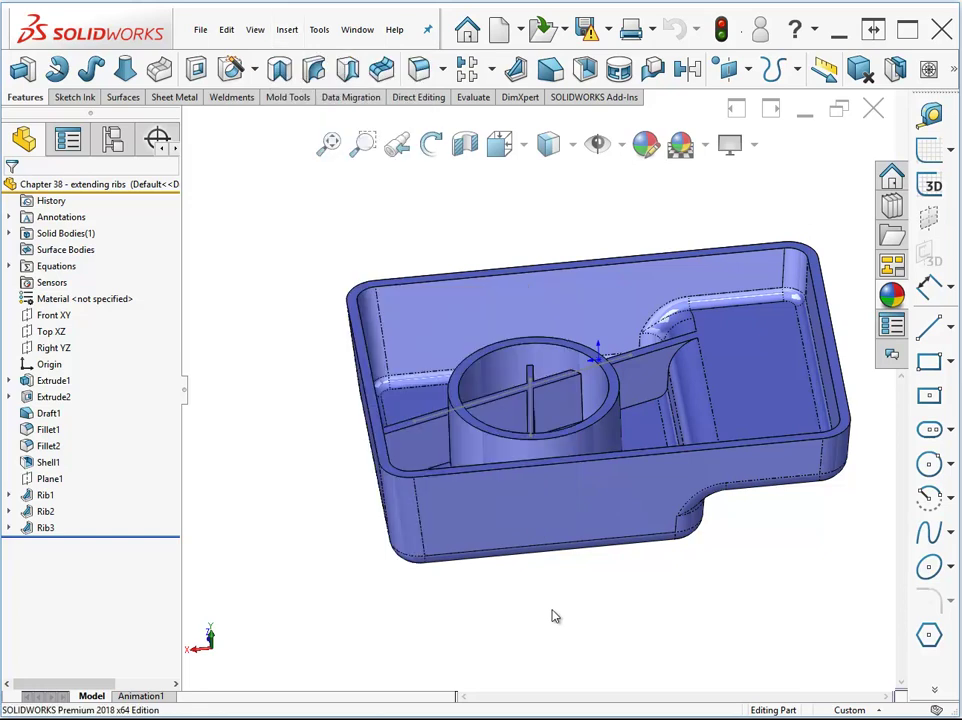
pyautogui.click(287, 29)
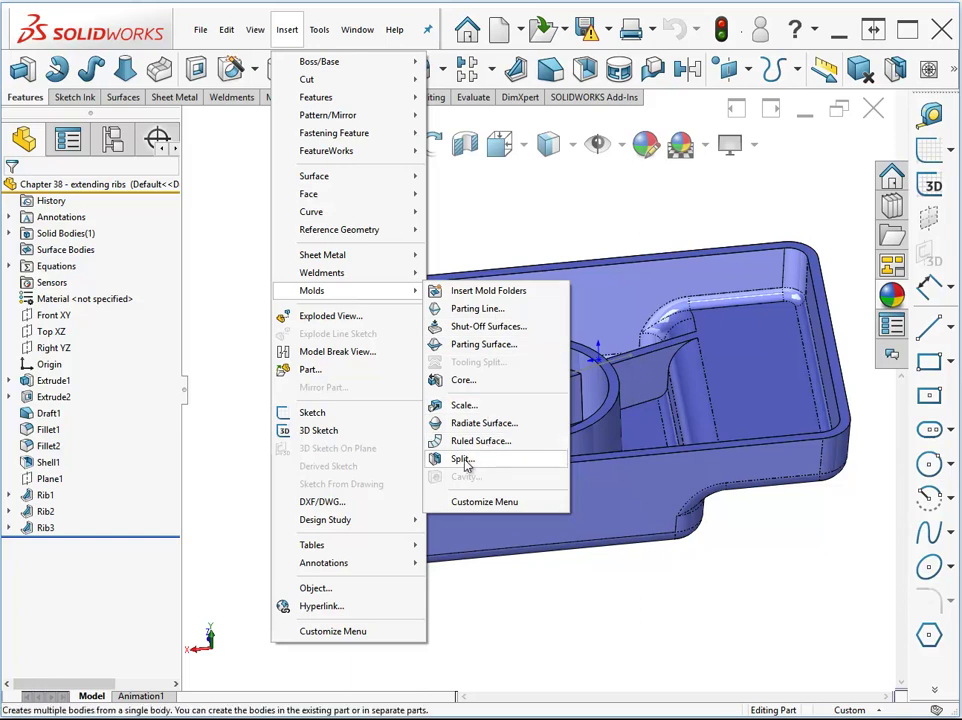
pyautogui.click(226, 310)
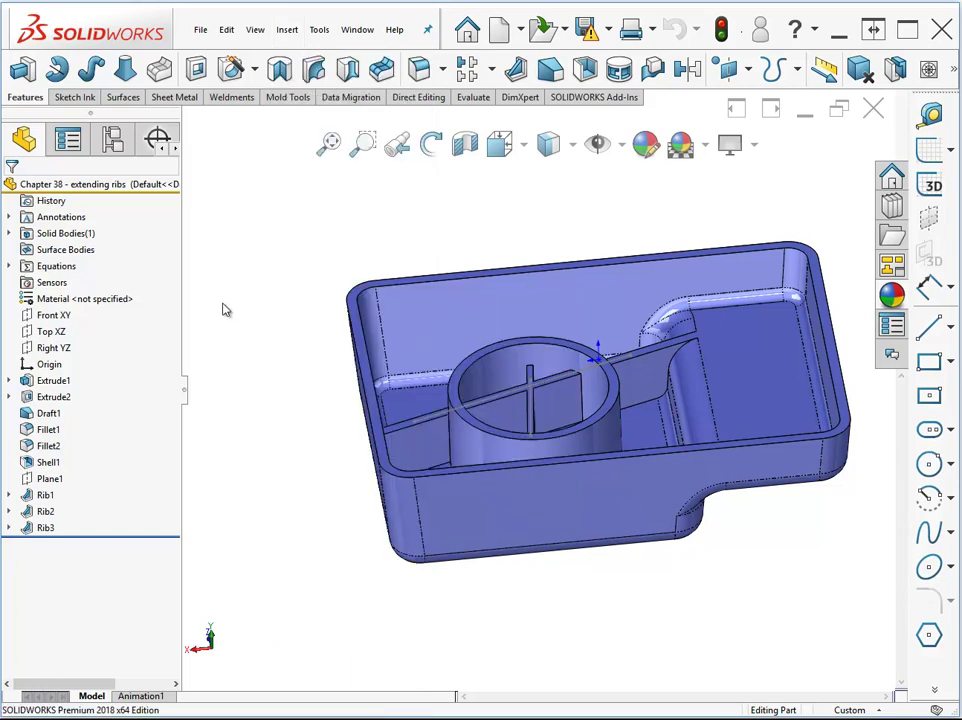
pyautogui.click(9, 233)
pyautogui.rightClick(60, 249)
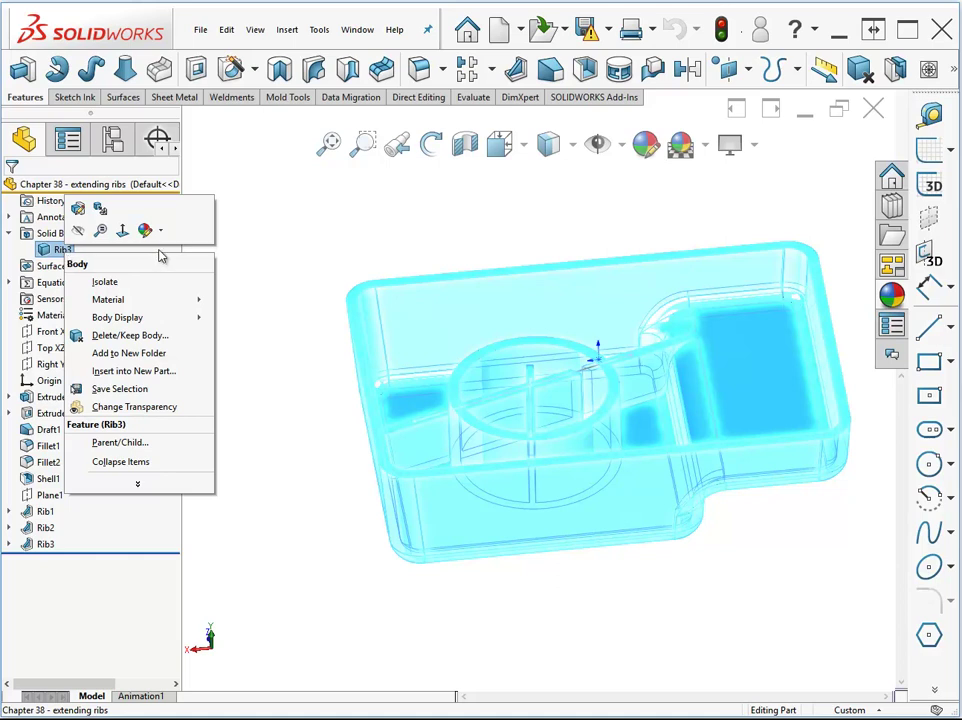
pyautogui.click(229, 255)
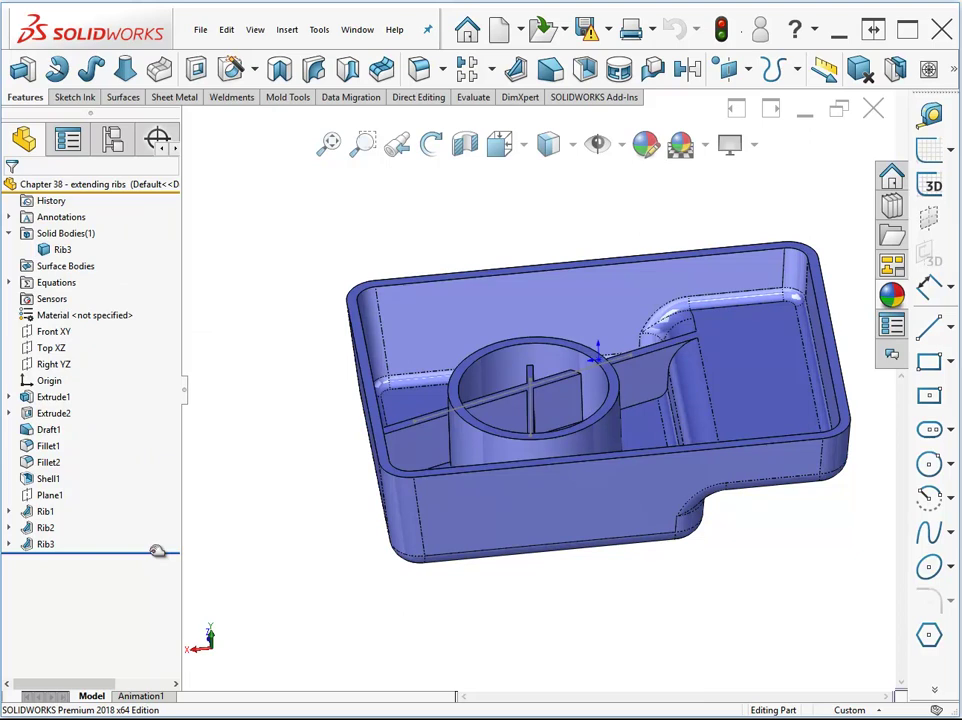
# Roll the feature history back to just after Plane1, before the three existing ribs.
pyautogui.moveTo(161, 550); pyautogui.dragTo(145, 503)
pyautogui.moveTo(330, 560); pyautogui.dragTo(530, 422, button='middle')
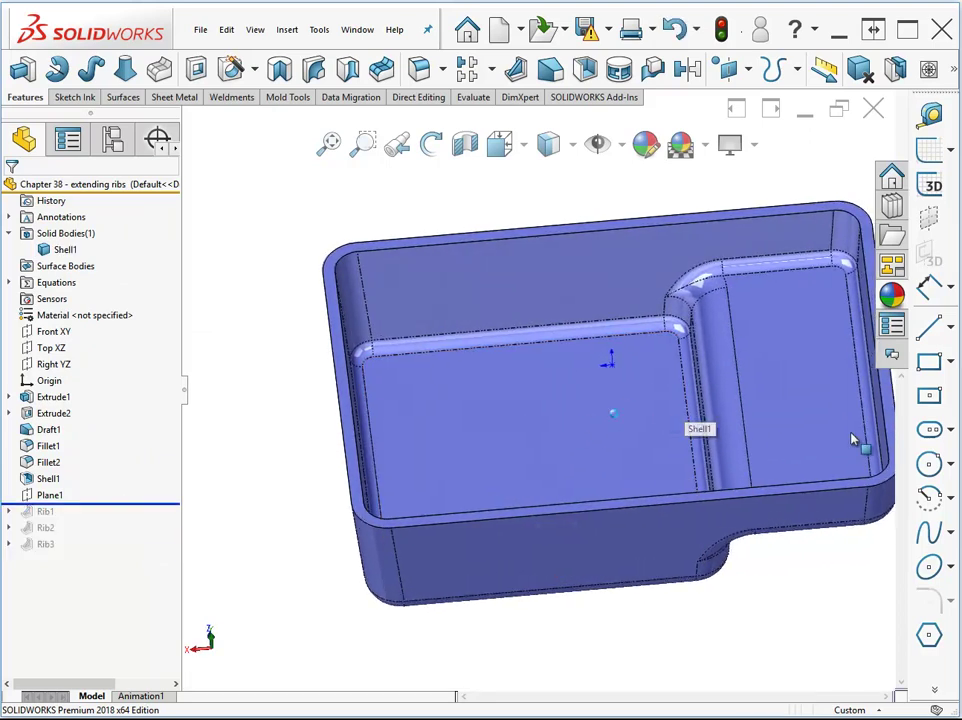
pyautogui.moveTo(852, 444); pyautogui.dragTo(818, 424, button='middle')
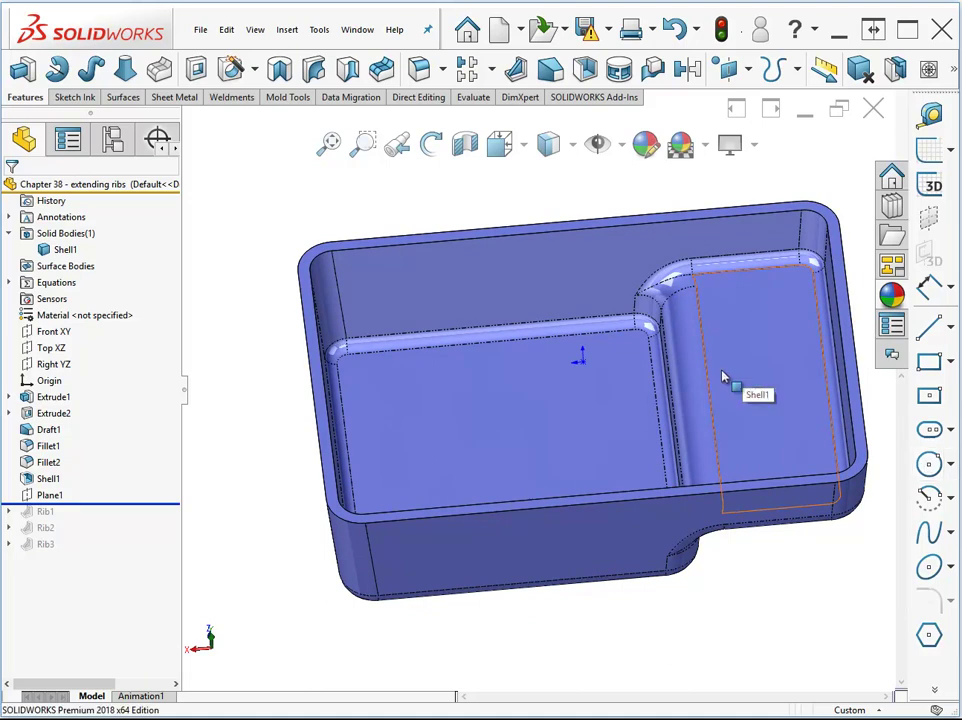
# Create a reference plane offset 0.6 in above the flat floor of the tray's deeper section.
pyautogui.click(557, 416)
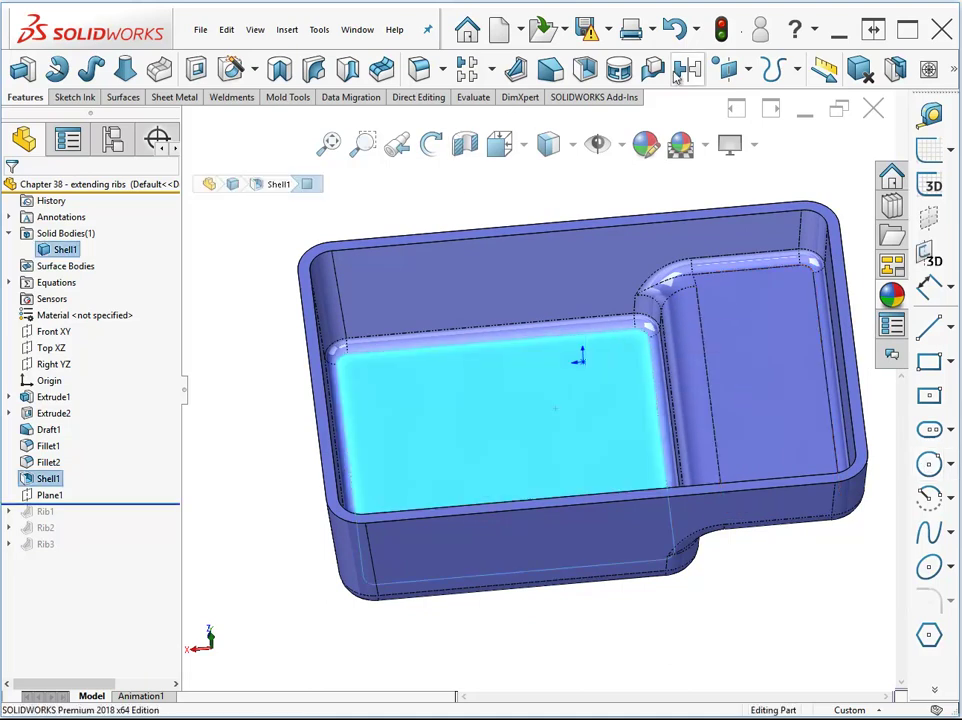
pyautogui.click(749, 70)
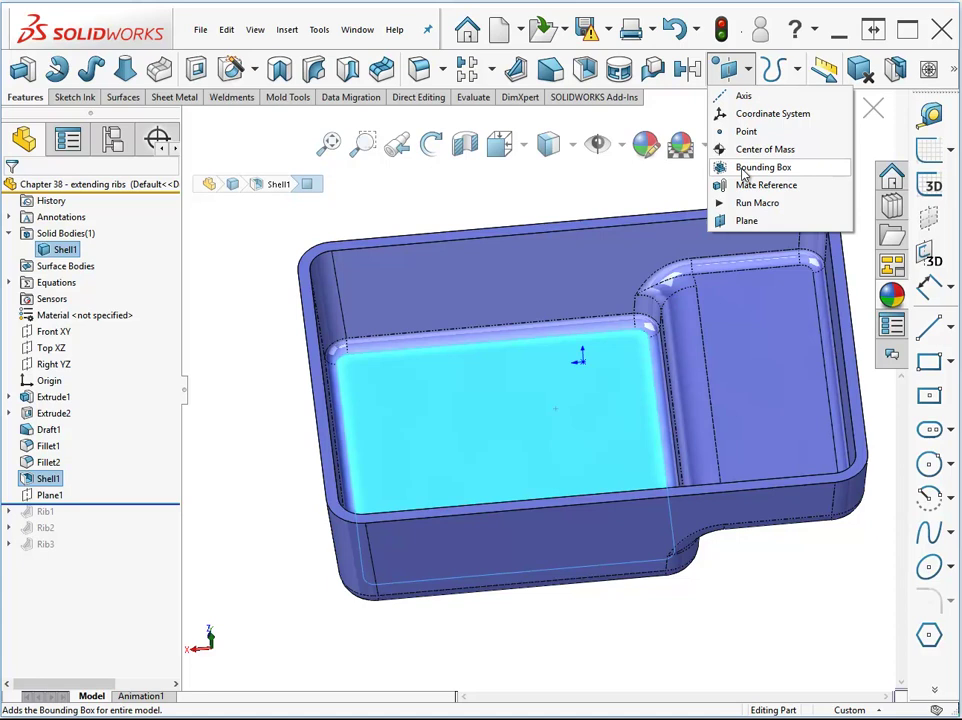
pyautogui.click(750, 217)
pyautogui.click(170, 370)
pyautogui.click(170, 370)
pyautogui.click(170, 370)
pyautogui.click(170, 370)
pyautogui.click(170, 370)
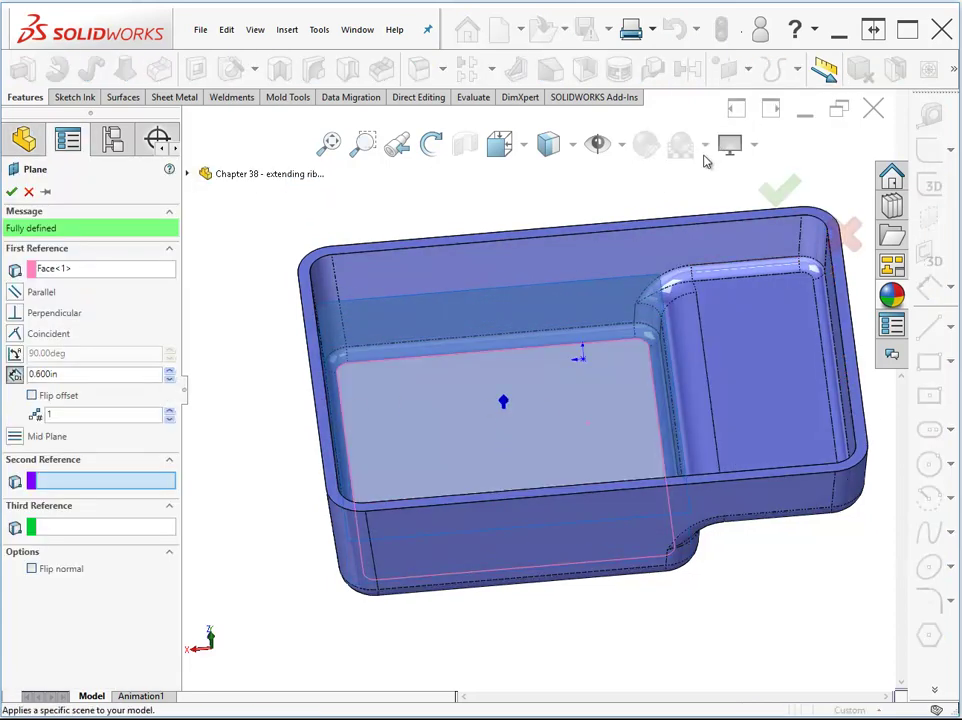
pyautogui.click(779, 189)
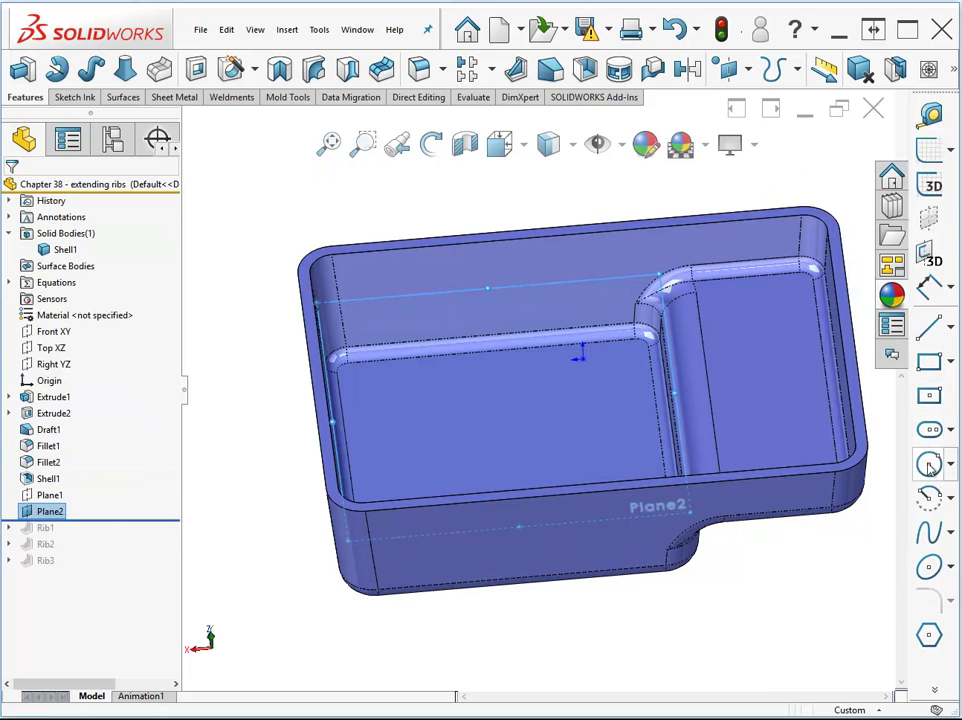
# Sketch a circle of about 0.57 in radius on the new offset plane, over the deeper section's floor.
pyautogui.click(929, 463)
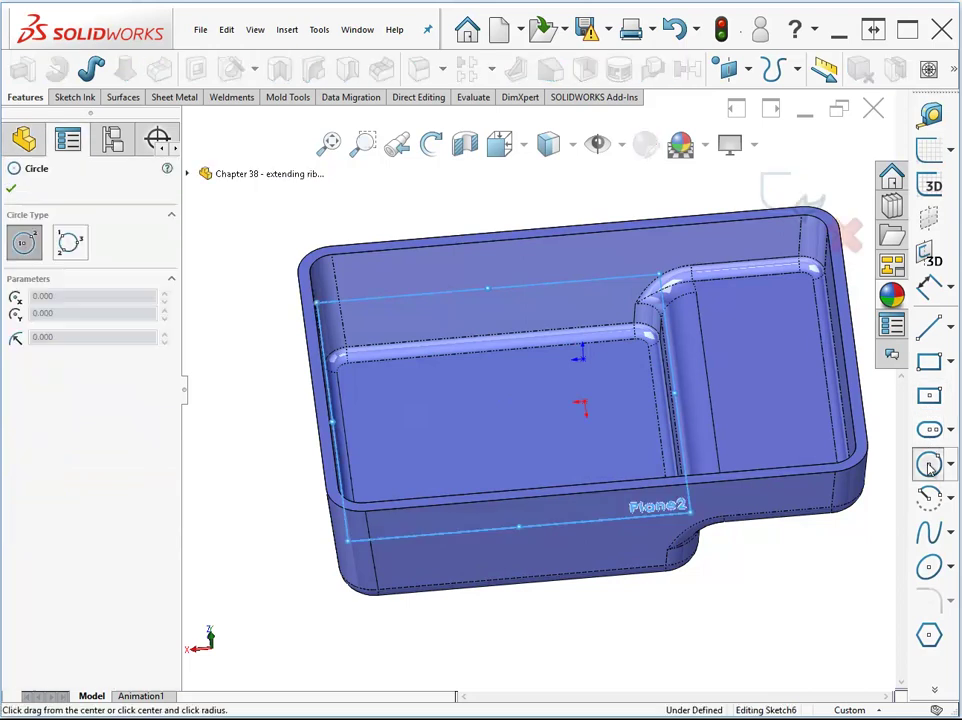
pyautogui.click(490, 402)
pyautogui.click(553, 440)
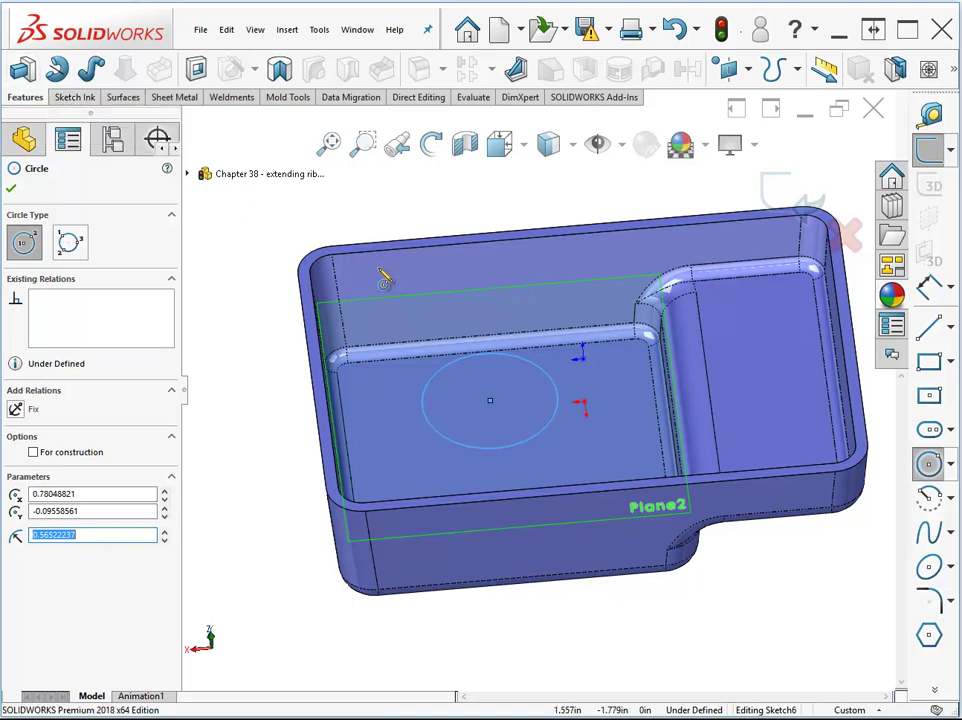
# Create a rib from the circle, 0.1 in thick on both sides, extruded normal to the sketch down to the floor with the Natural type.
pyautogui.click(517, 70)
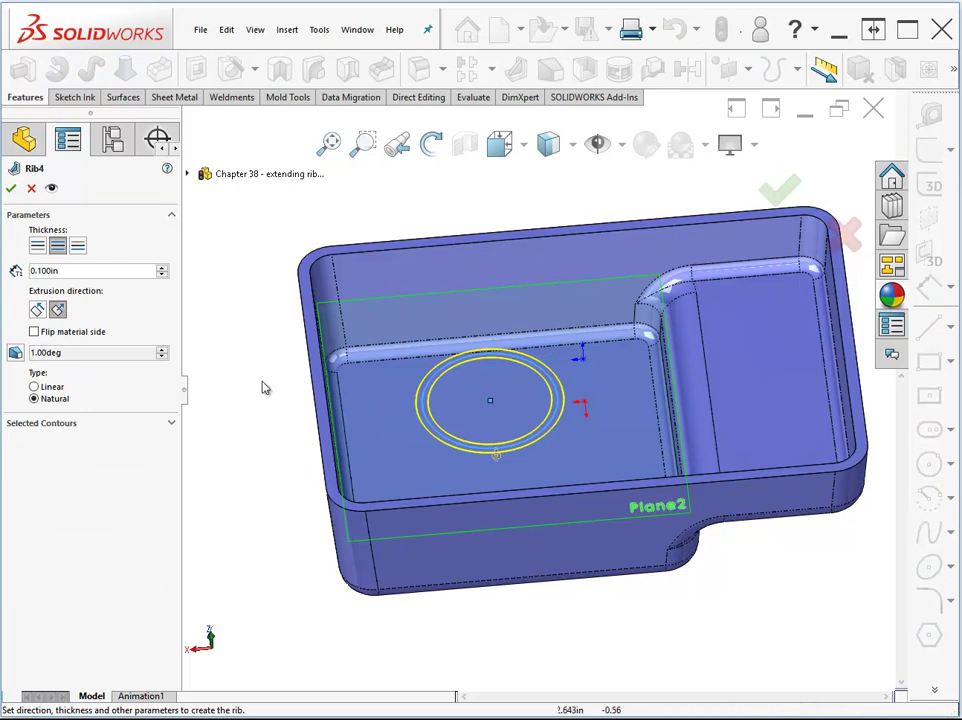
pyautogui.click(37, 247)
pyautogui.click(57, 247)
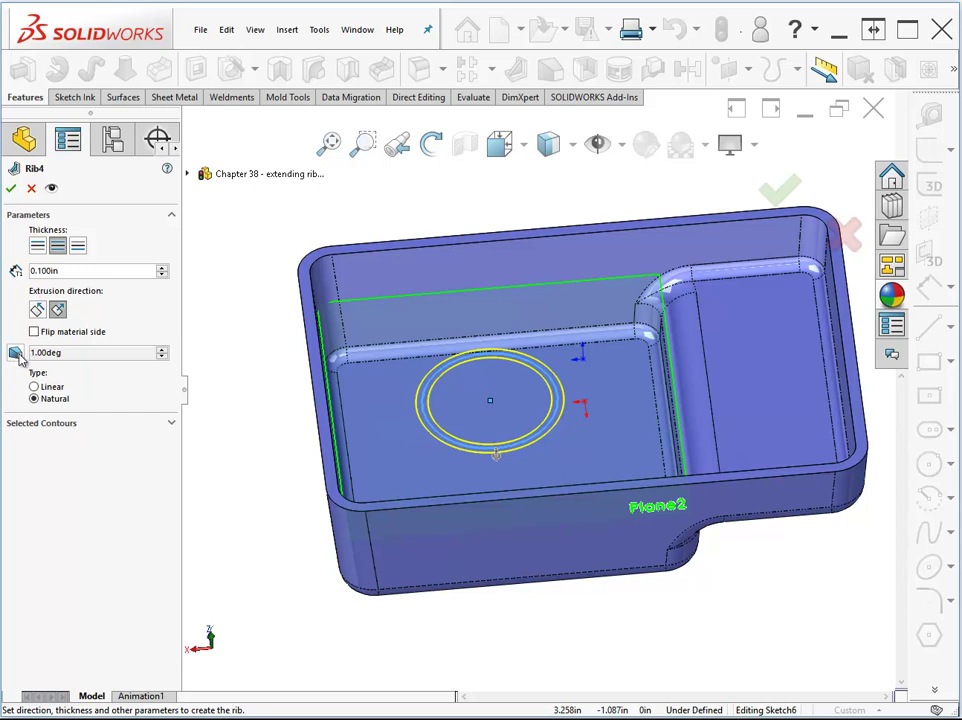
pyautogui.click(37, 311)
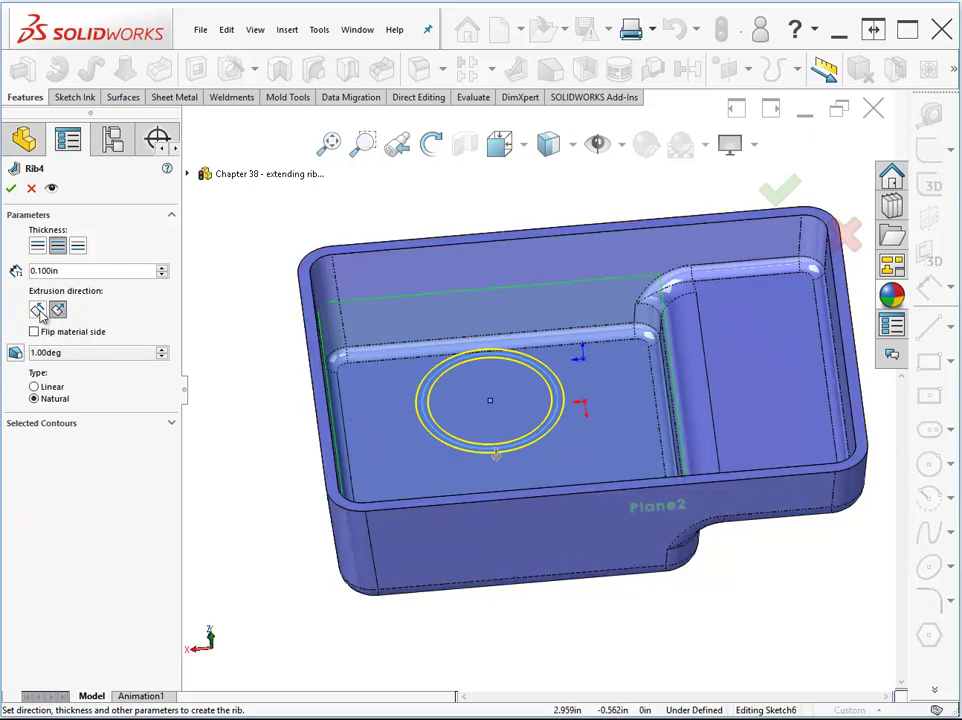
pyautogui.click(162, 270)
pyautogui.click(162, 270)
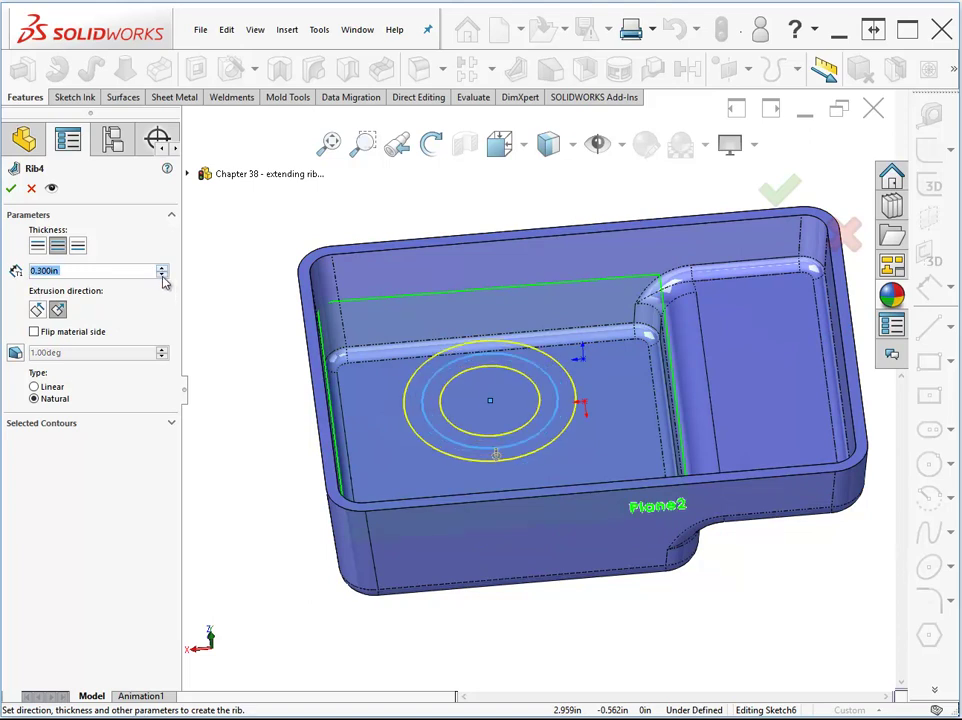
pyautogui.click(162, 275)
pyautogui.click(162, 275)
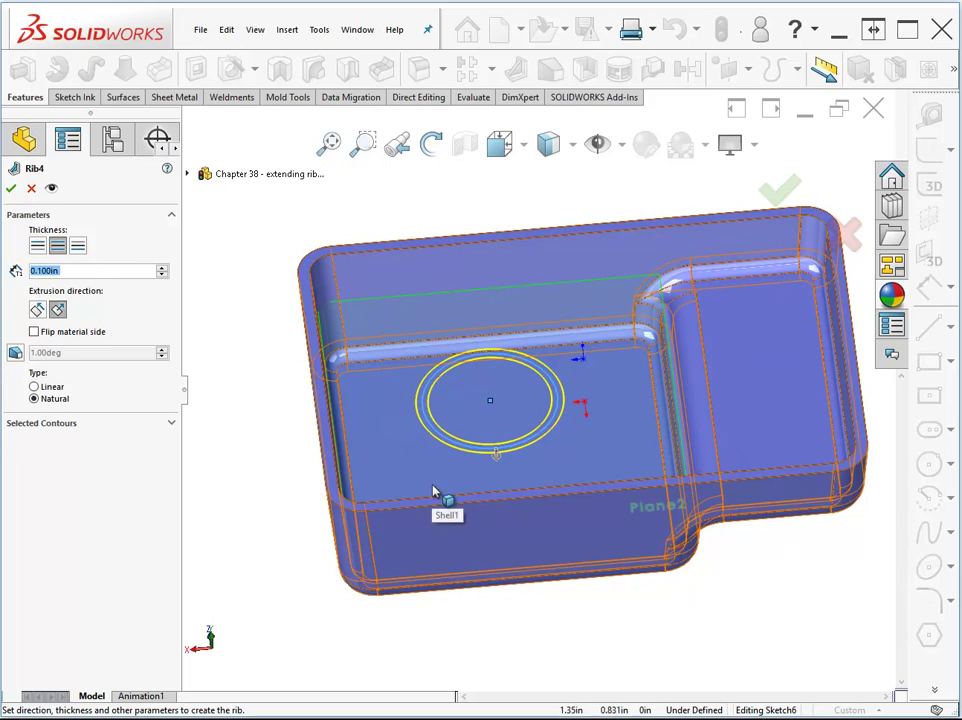
pyautogui.moveTo(434, 486); pyautogui.dragTo(536, 389, button='middle')
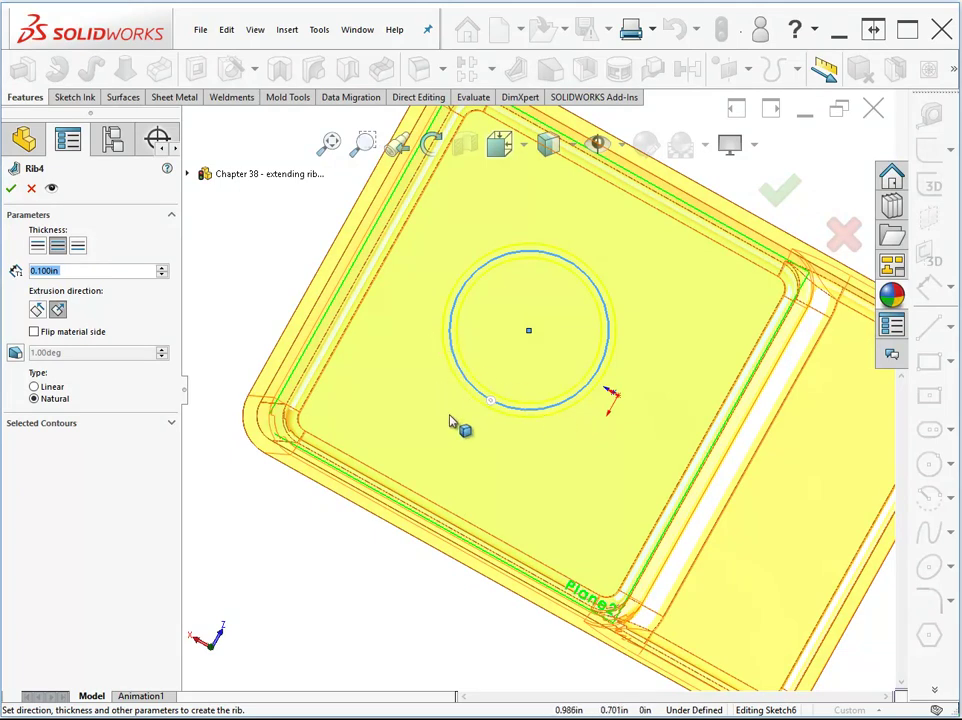
pyautogui.moveTo(440, 422)
pyautogui.mouseDown(button='middle')
pyautogui.moveTo(440, 430)
pyautogui.moveTo(520, 389)
pyautogui.moveTo(500, 374)
pyautogui.mouseUp(button='middle')
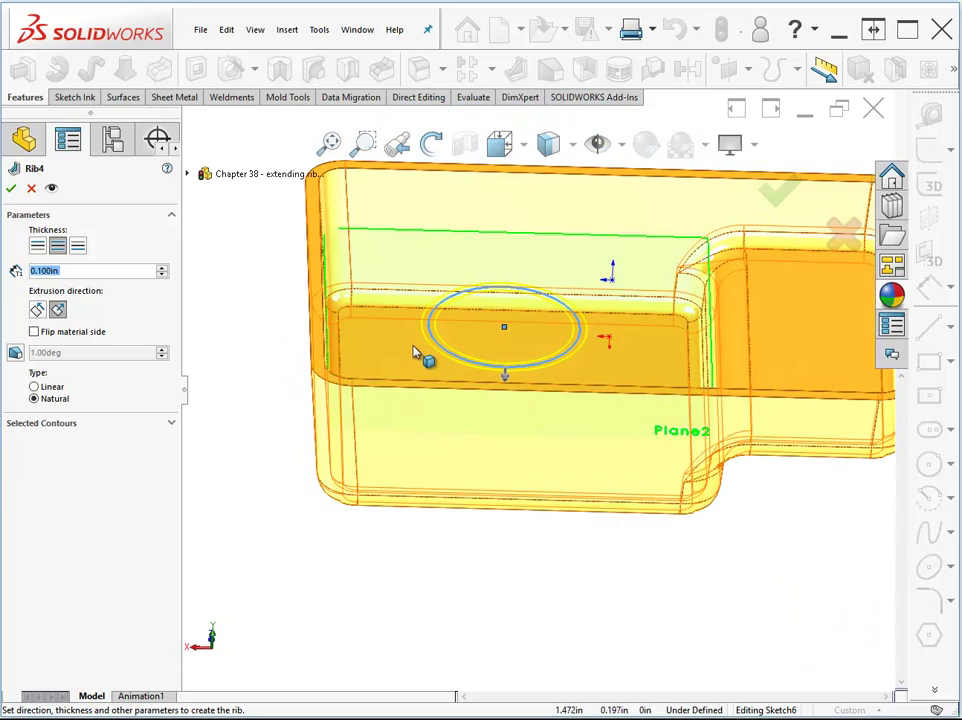
pyautogui.click(12, 190)
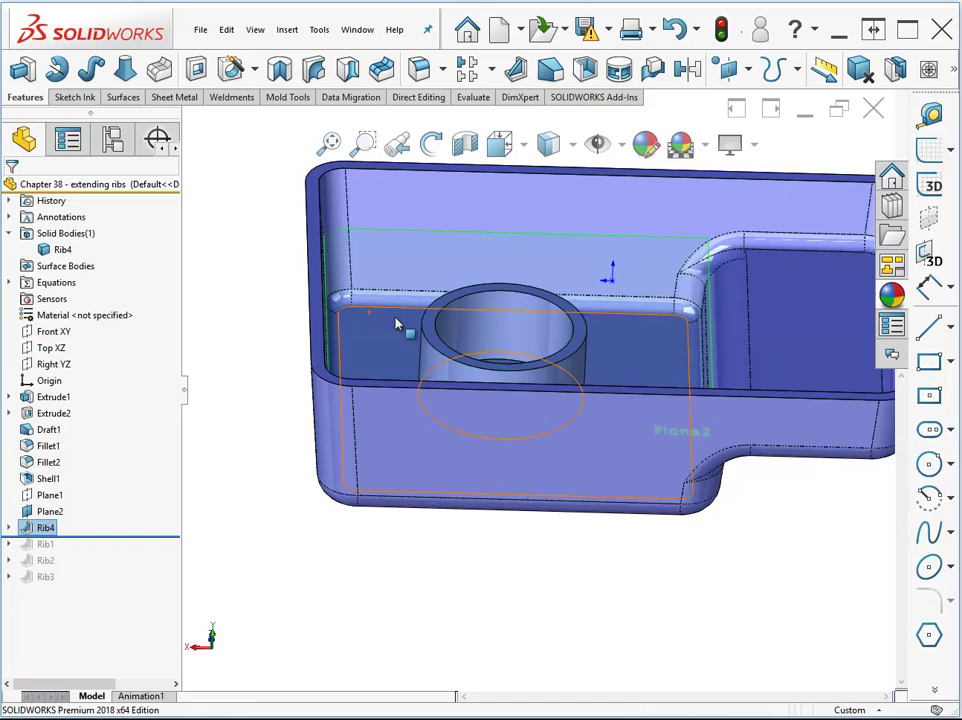
# On the Front XY plane, sketch an open chain over the shallow section: a 0.68 in line, a 0.17 in riser and a 0.35 in horizontal, sizes about.
pyautogui.moveTo(397, 326); pyautogui.dragTo(571, 425, button='middle')
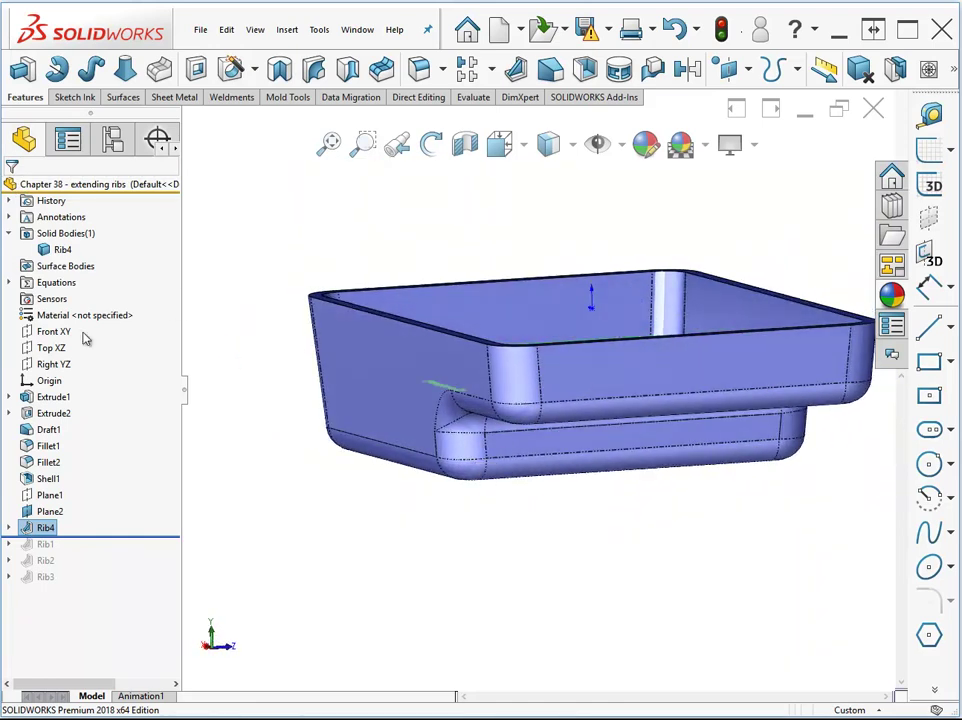
pyautogui.click(62, 335)
pyautogui.moveTo(431, 391); pyautogui.dragTo(800, 350, button='middle')
pyautogui.click(932, 336)
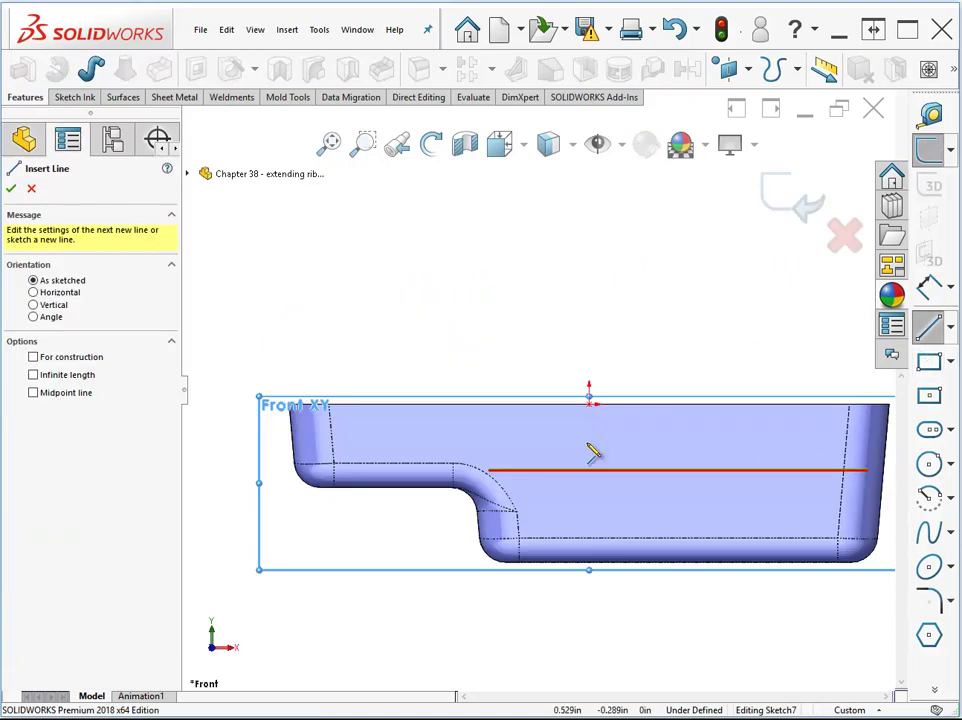
pyautogui.click(348, 446)
pyautogui.click(439, 440)
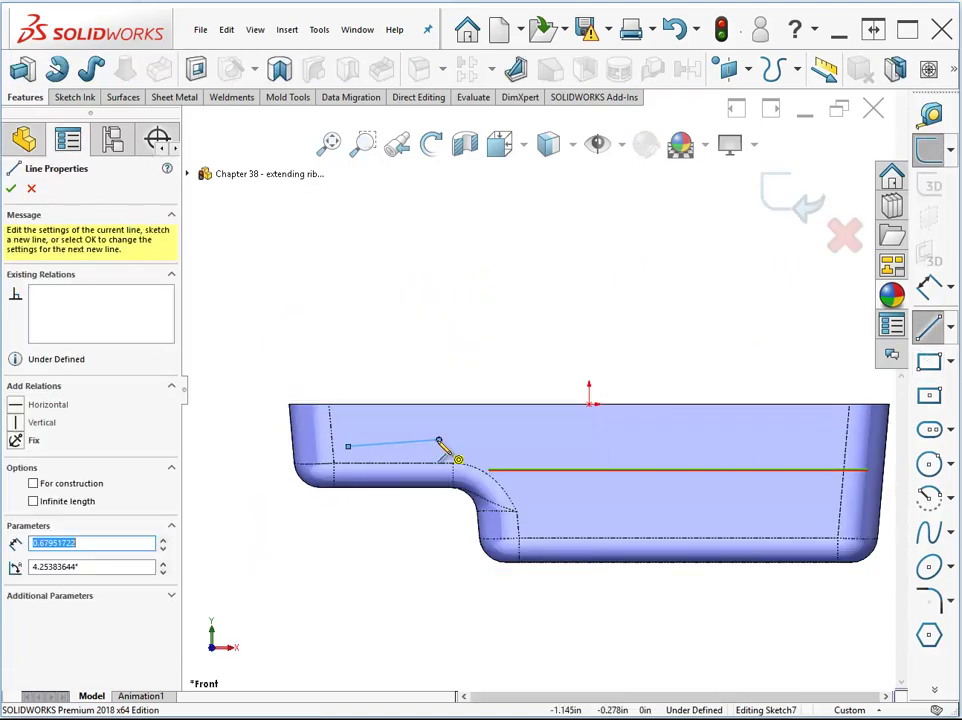
pyautogui.click(446, 419)
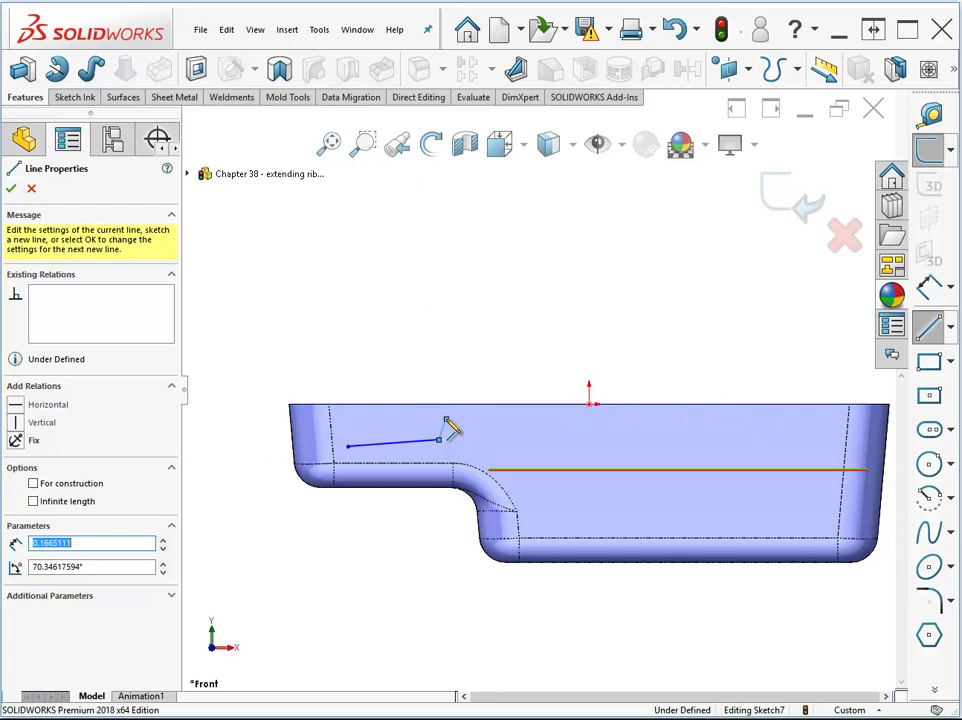
pyautogui.click(492, 419)
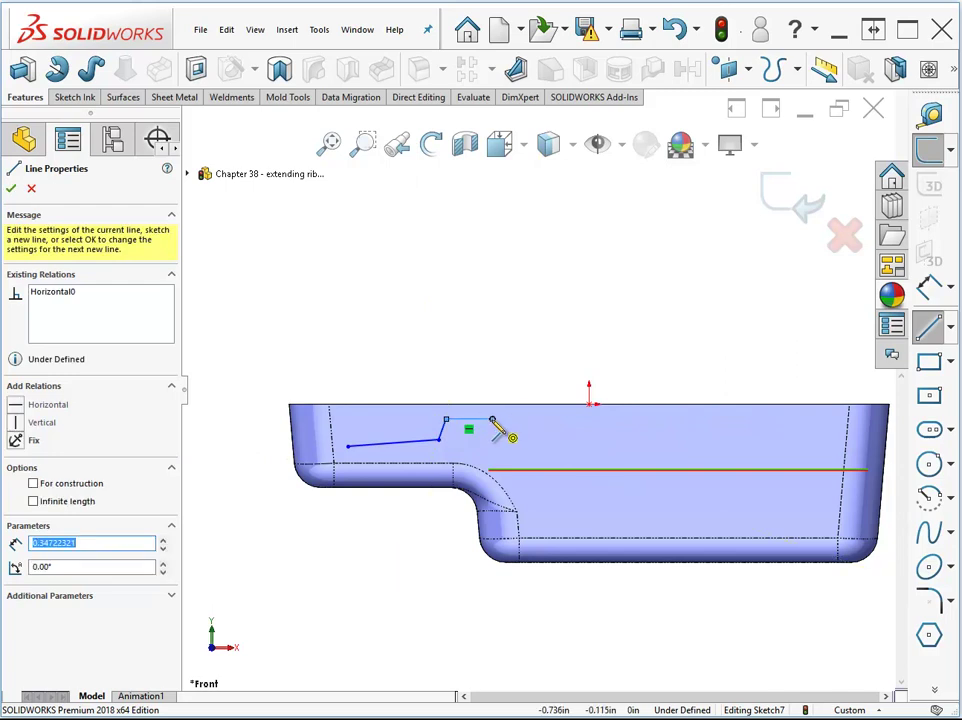
# Continue the chain over the deeper section with a falling line, about 1.04 in horizontal, a 0.41 in rise, a short horizontal and a 0.54 in fall.
pyautogui.click(577, 489)
pyautogui.click(716, 489)
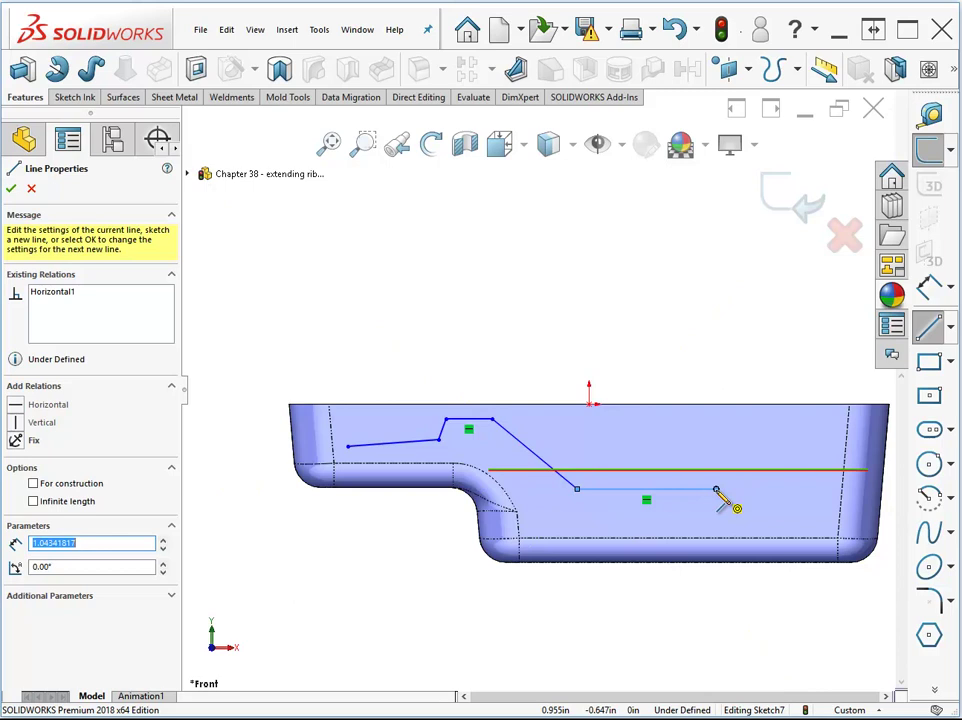
pyautogui.click(739, 440)
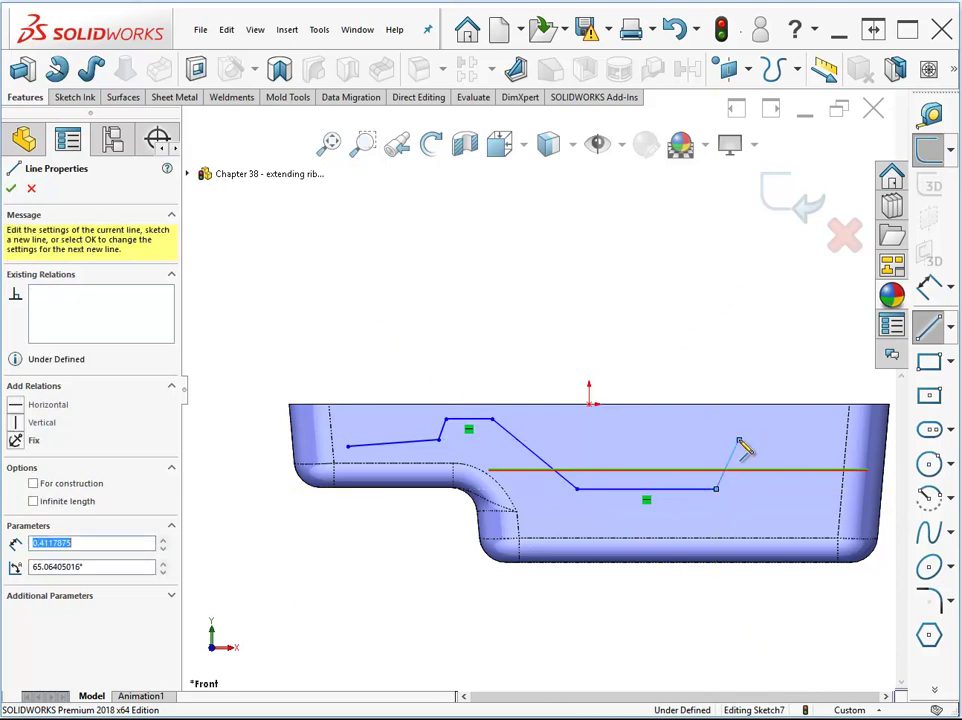
pyautogui.click(804, 440)
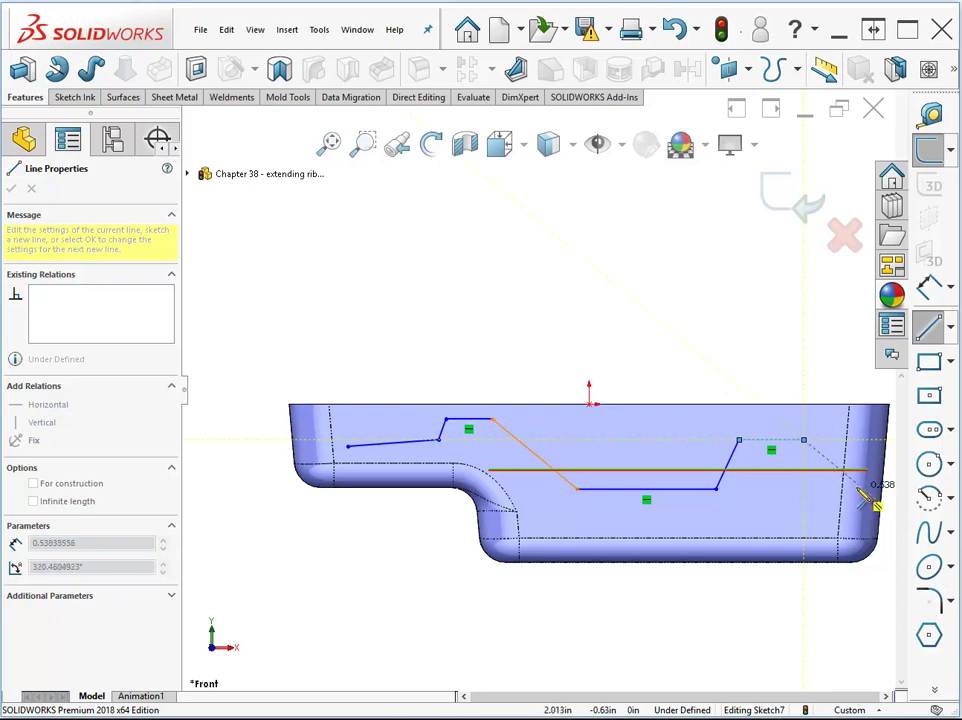
pyautogui.doubleClick(858, 485)
pyautogui.hotkey('ctrl', '7')
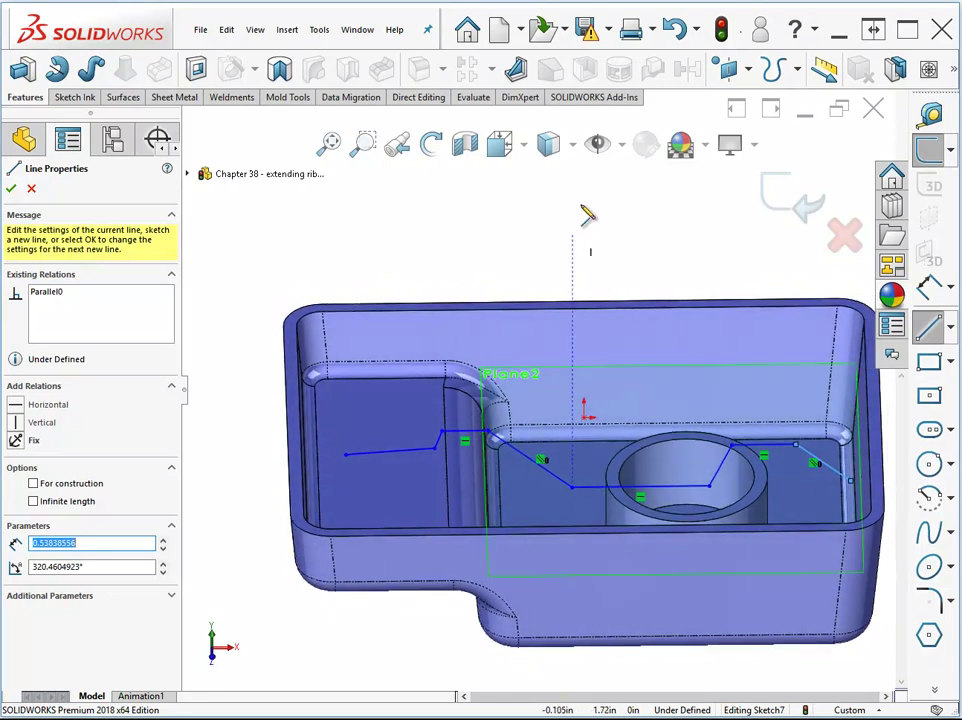
# Set up a rib from the stepped profile, 0.1 in thick on both sides, parallel to the sketch, with 4° outward draft at the sketch plane.
pyautogui.click(516, 68)
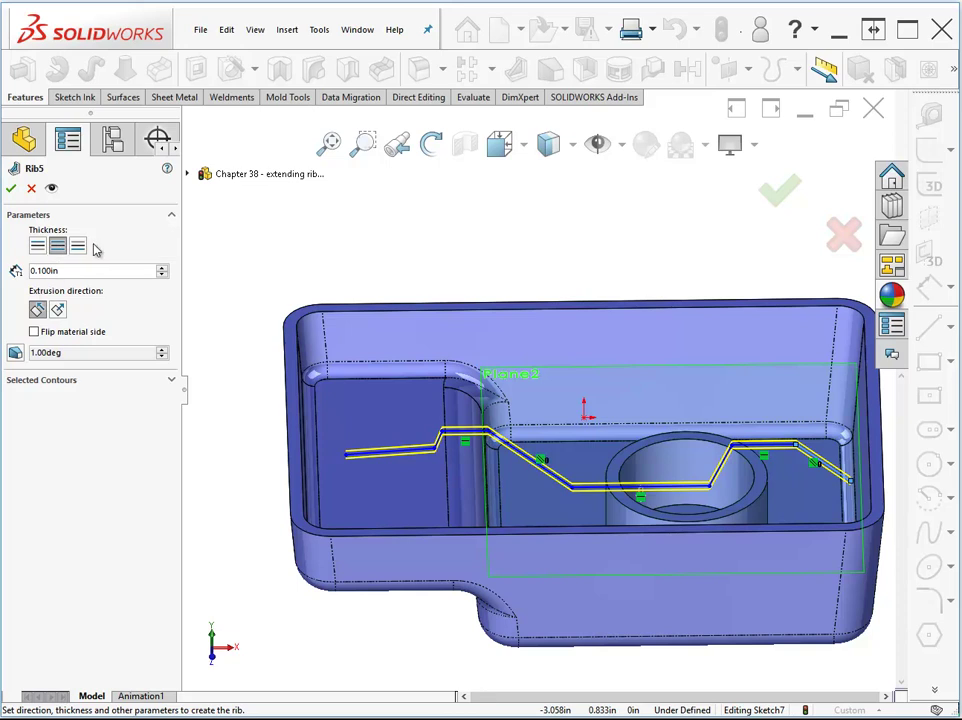
pyautogui.click(38, 247)
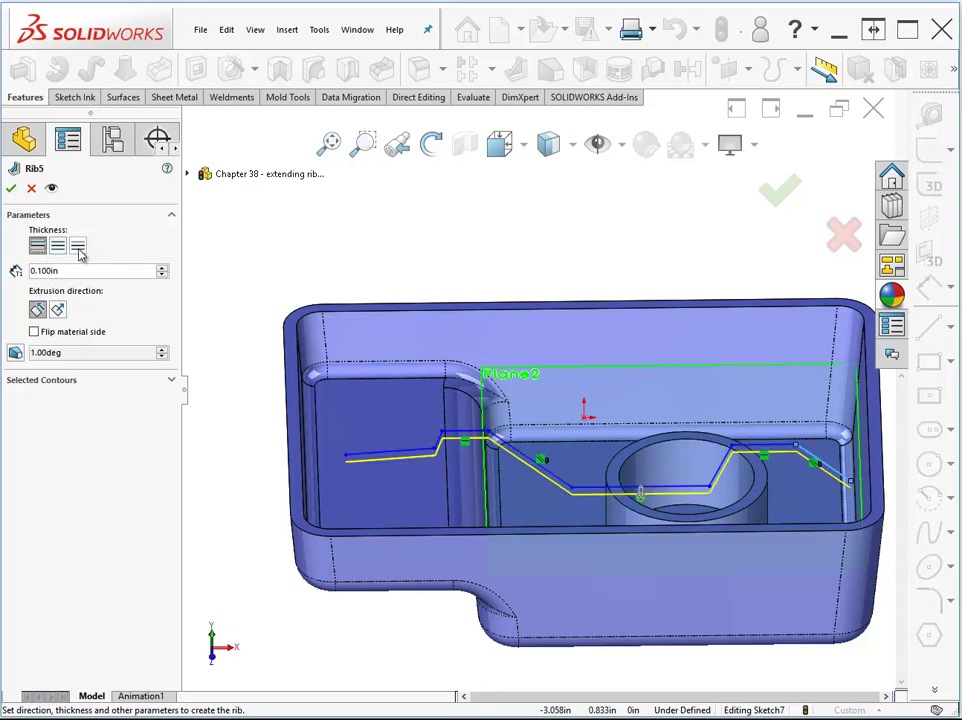
pyautogui.click(58, 246)
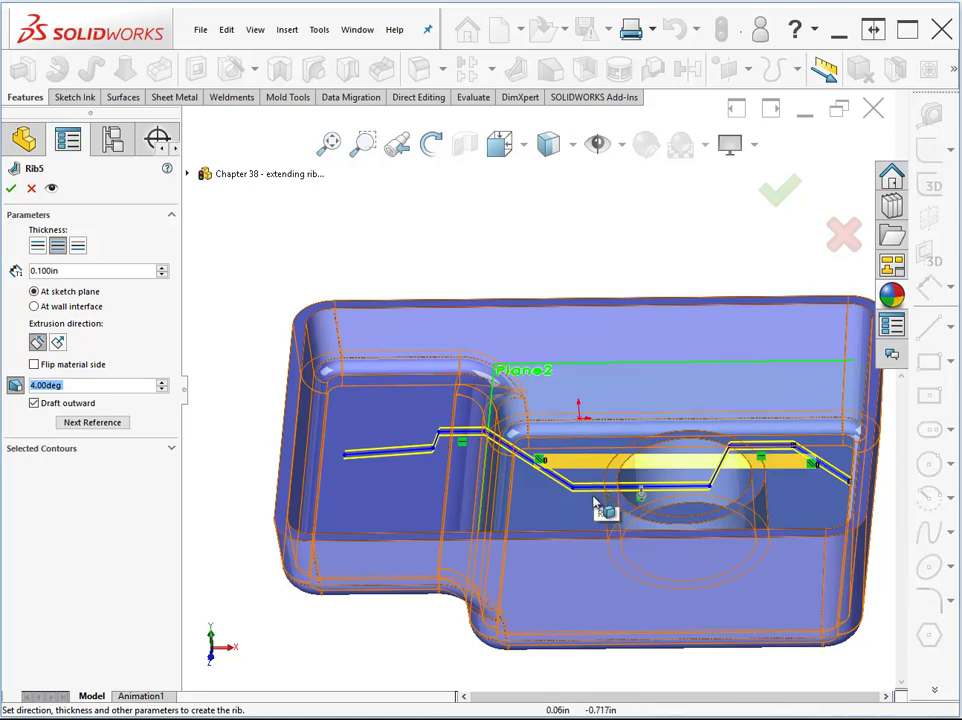
pyautogui.click(641, 497)
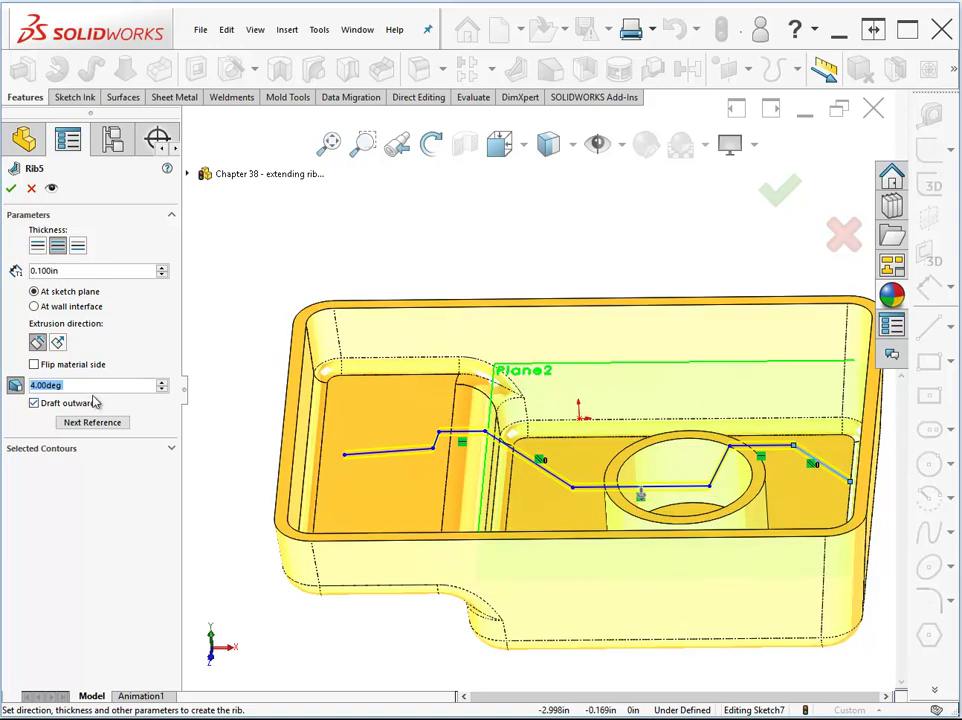
# Cycle the draft reference through the profile segments back to the low horizontal line over the deeper section, and create the rib.
pyautogui.click(111, 425)
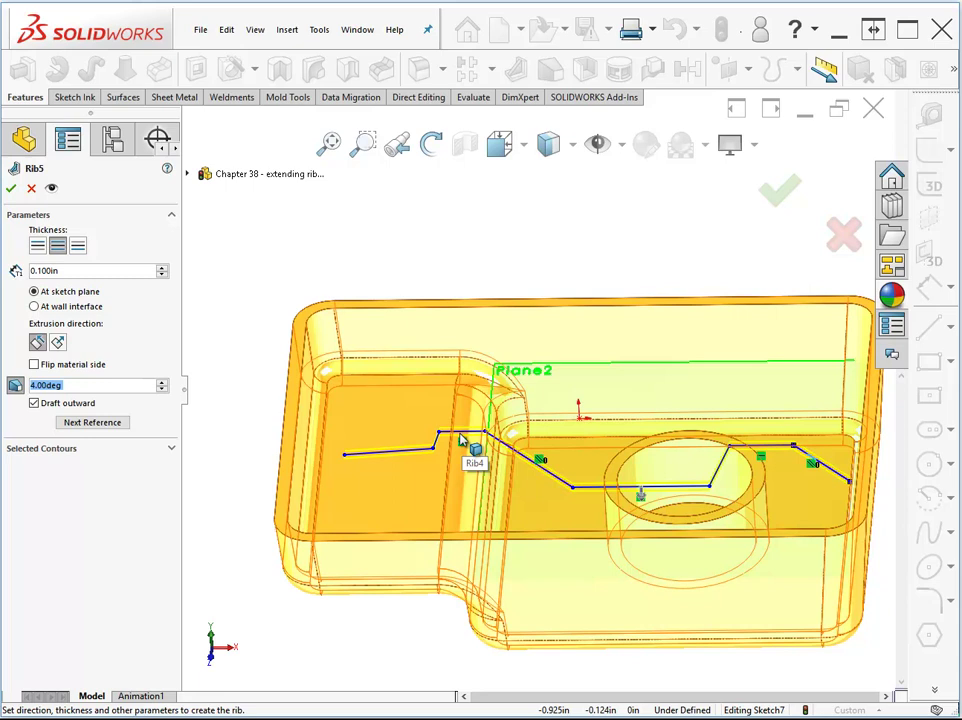
pyautogui.click(92, 423)
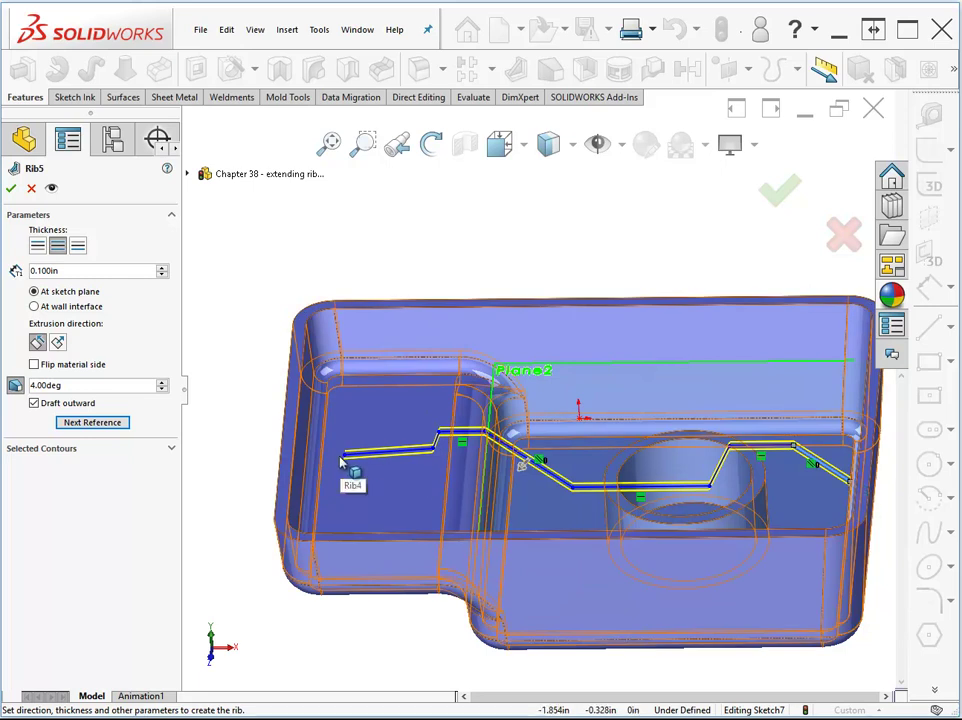
pyautogui.click(93, 423)
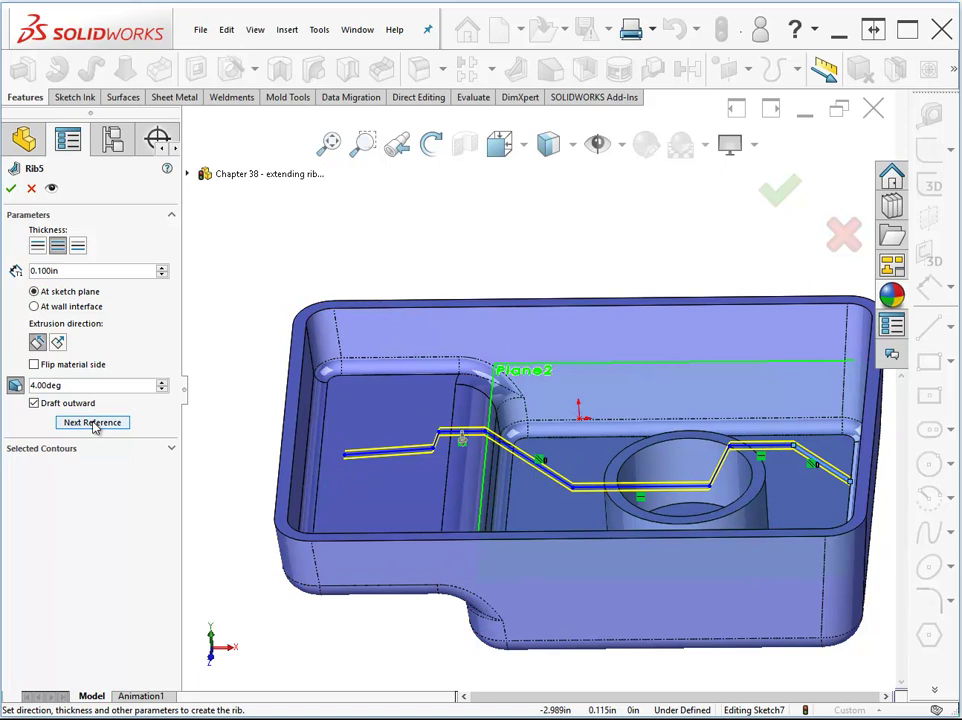
pyautogui.click(468, 446)
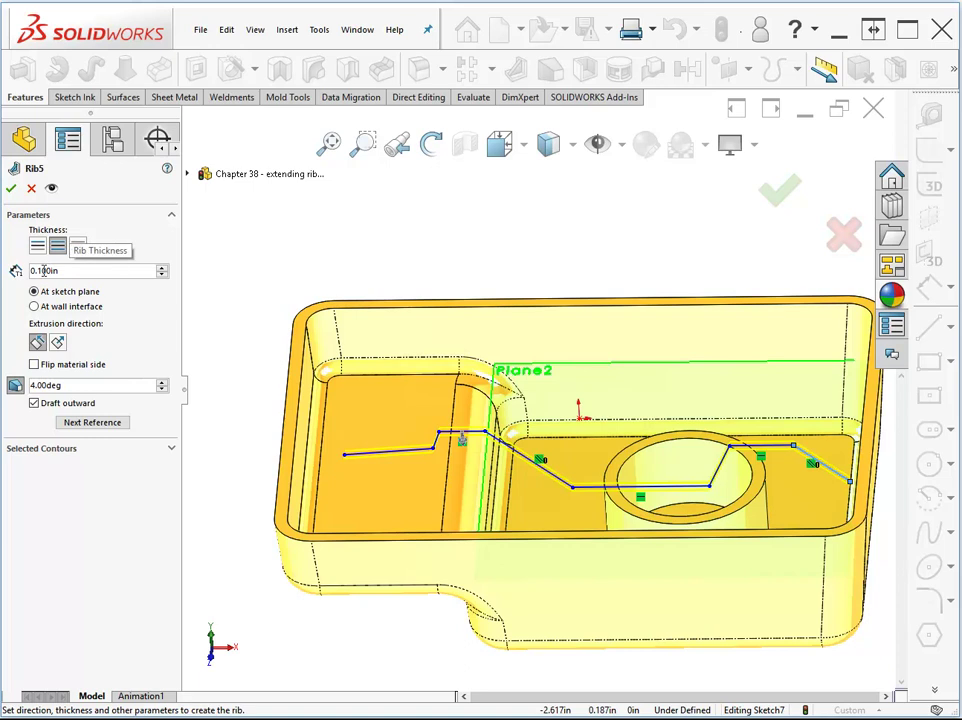
pyautogui.click(107, 421)
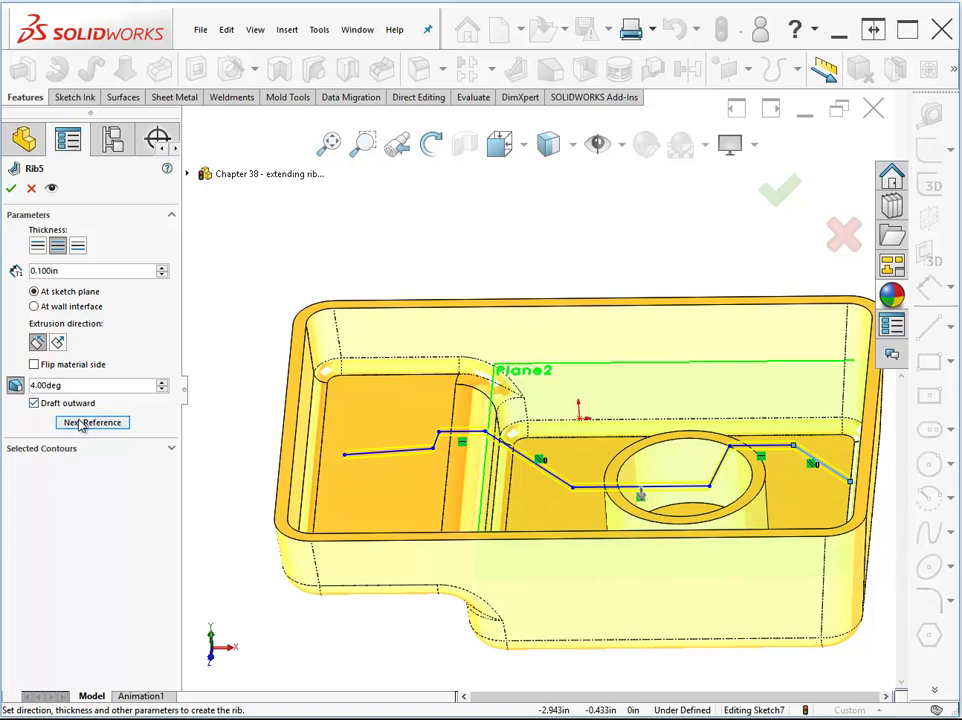
pyautogui.click(10, 189)
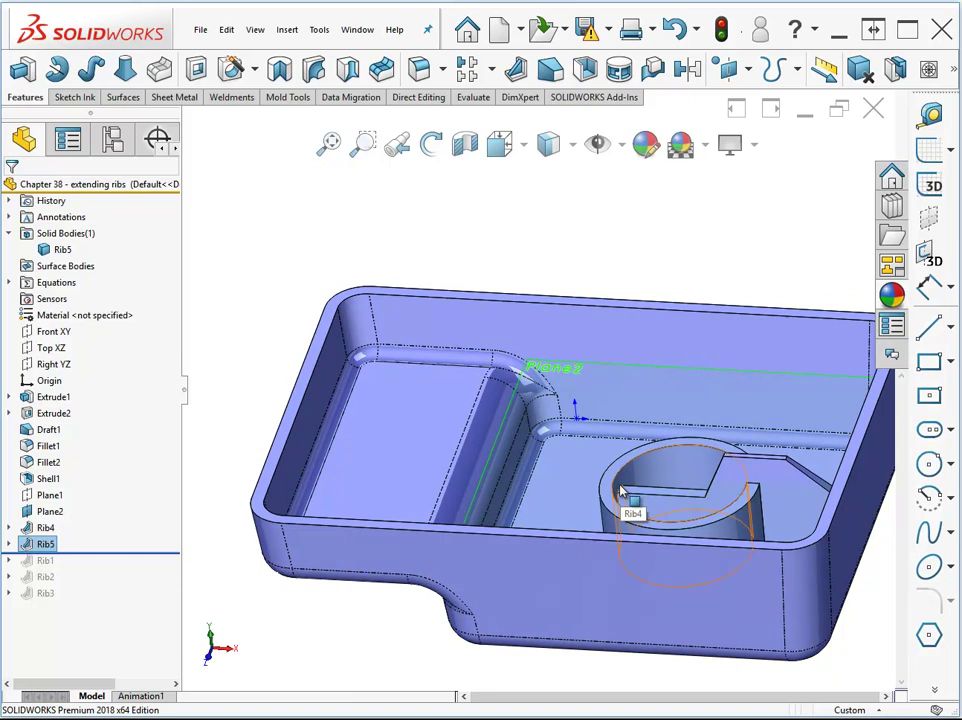
# Edit the stepped rib's sketch, moving the corner between the long falling line and the low horizontal to about X 0.604, Y -0.694 in.
pyautogui.click(9, 544)
pyautogui.click(70, 561)
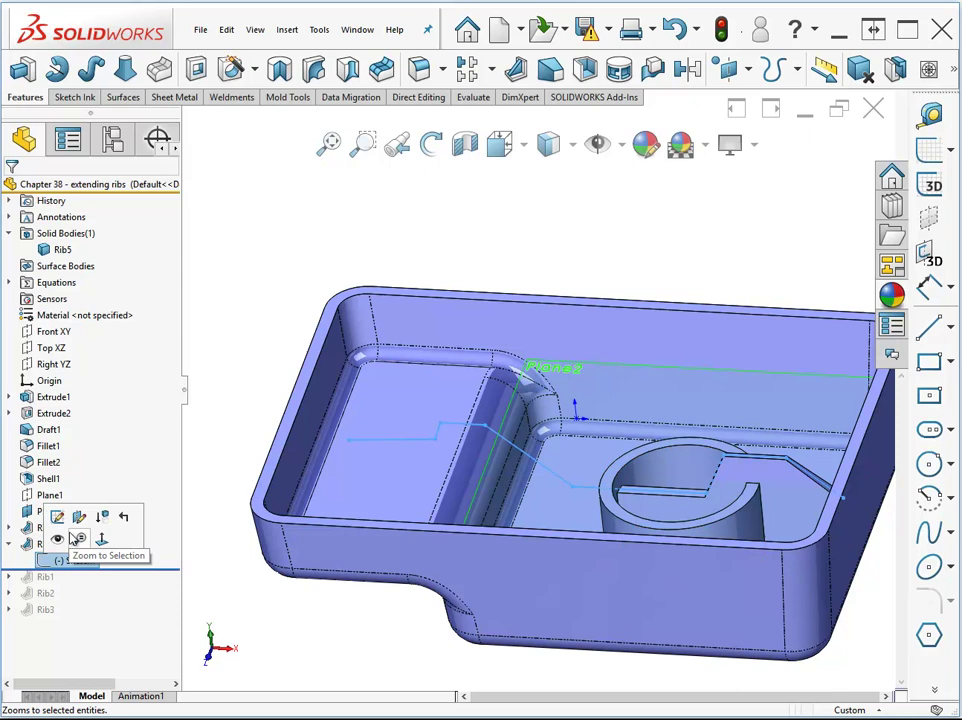
pyautogui.click(62, 519)
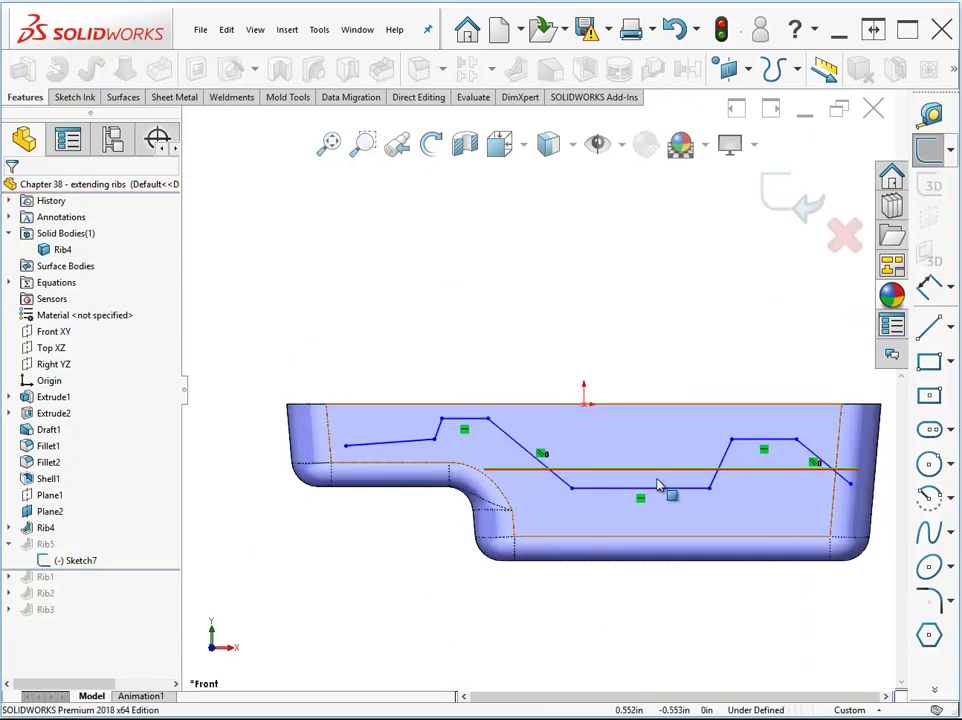
pyautogui.press('Down')
pyautogui.press('Down')
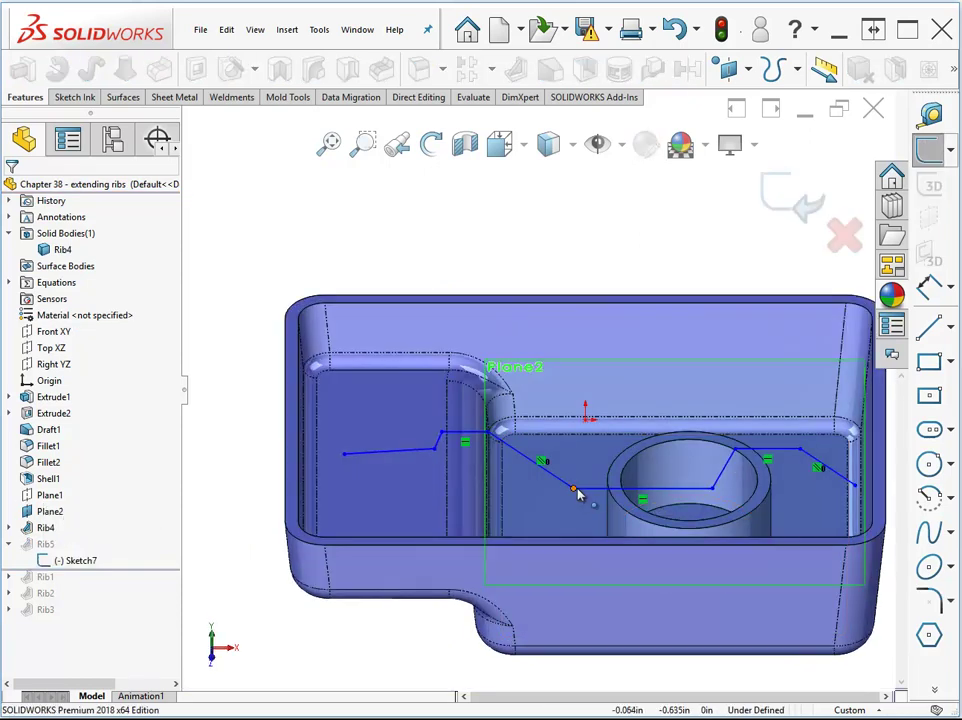
pyautogui.moveTo(575, 492); pyautogui.dragTo(645, 498)
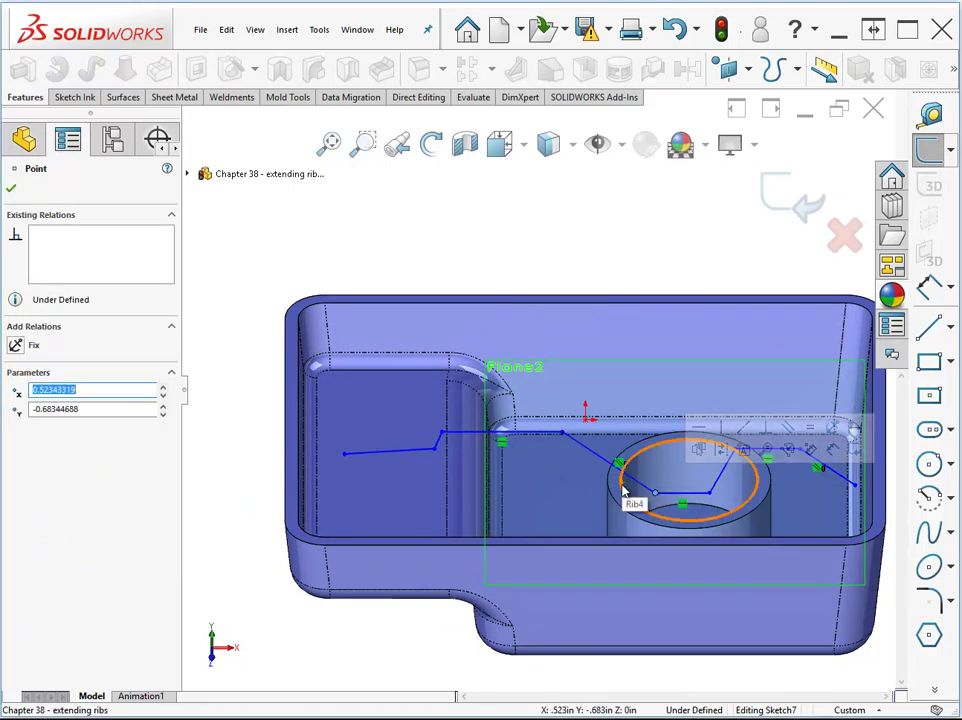
pyautogui.scroll(-5, 650, 500)
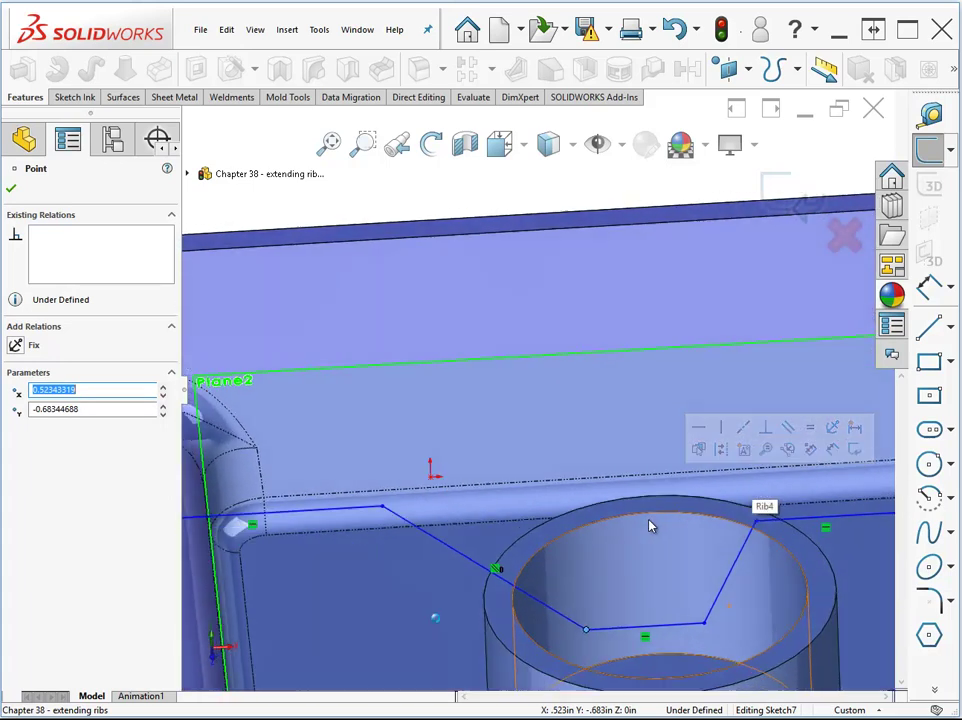
pyautogui.moveTo(649, 525); pyautogui.dragTo(573, 576, button='middle')
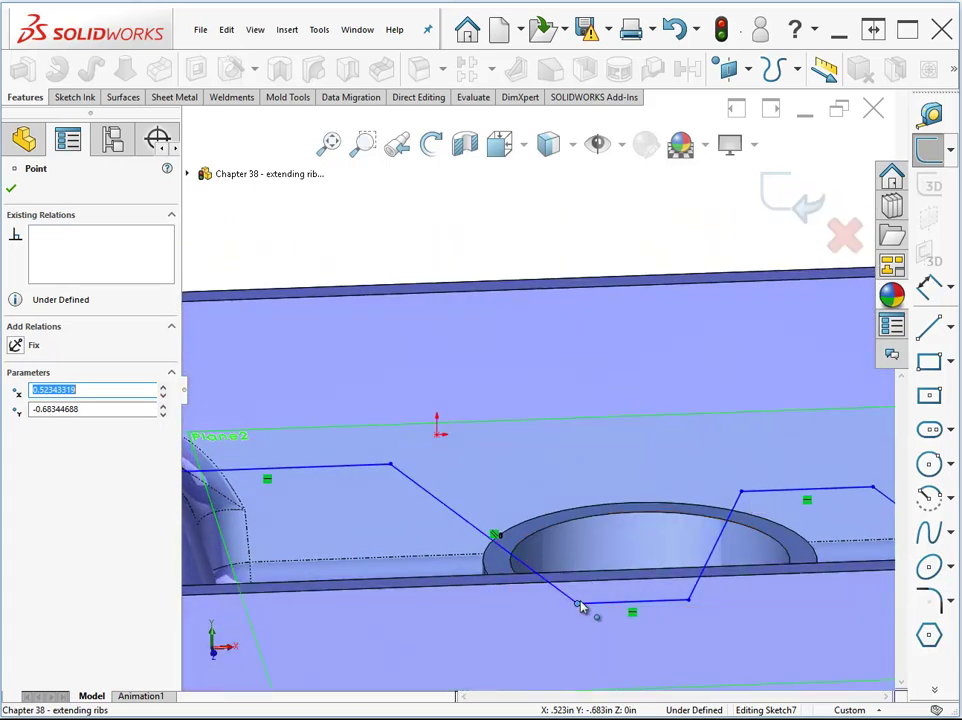
pyautogui.moveTo(583, 610); pyautogui.dragTo(604, 611)
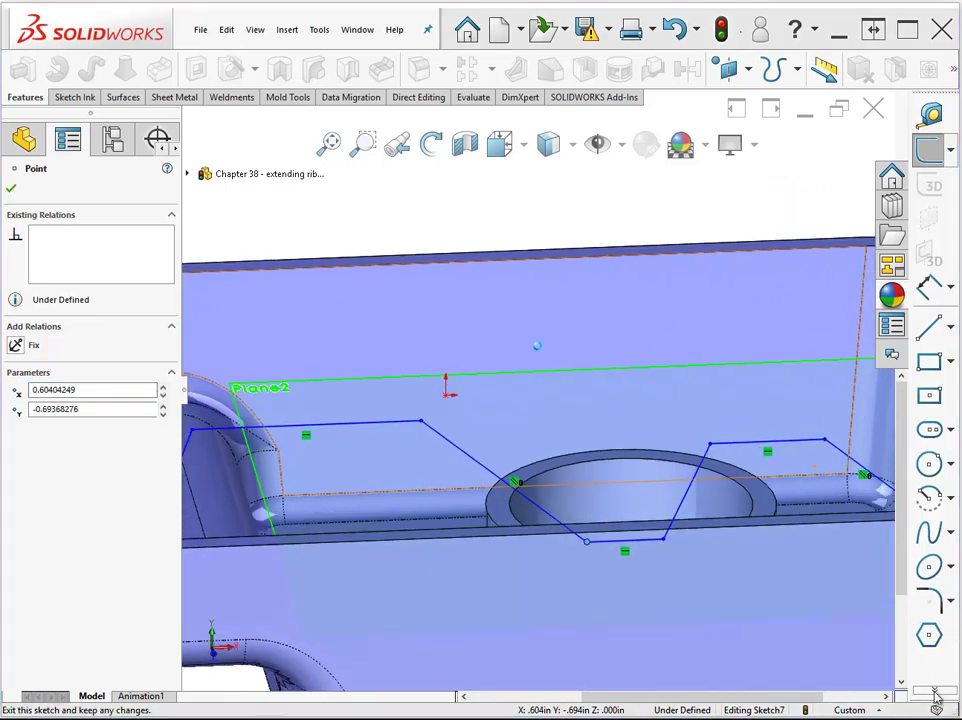
# Start an Intersection Curve in the sketch using the circular rib's inner, top and outer faces and the deeper section's floor.
pyautogui.press('s')
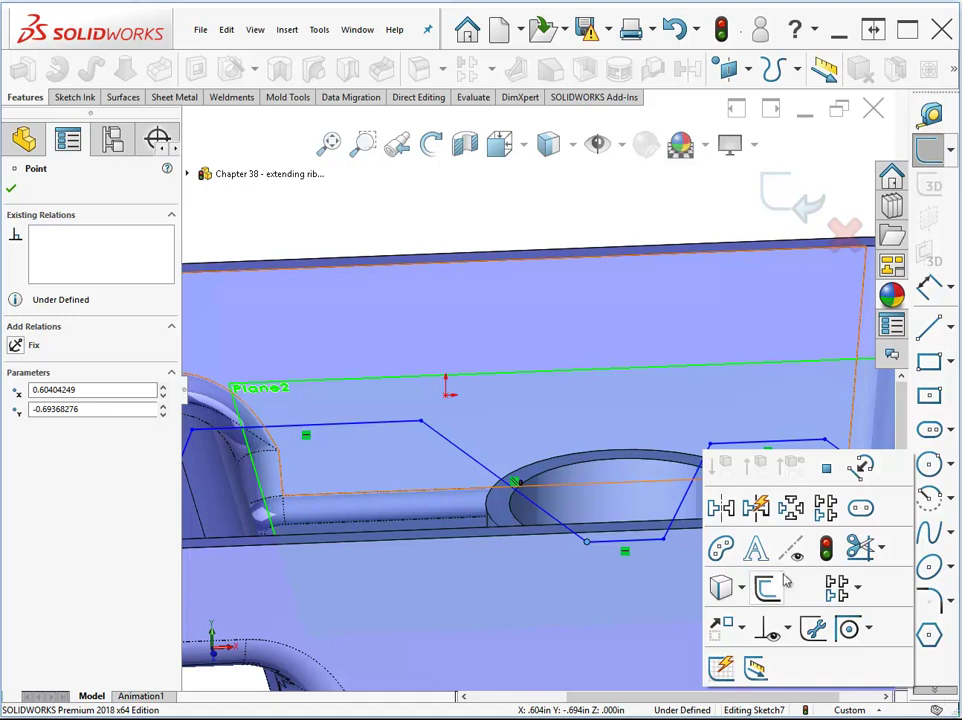
pyautogui.click(743, 594)
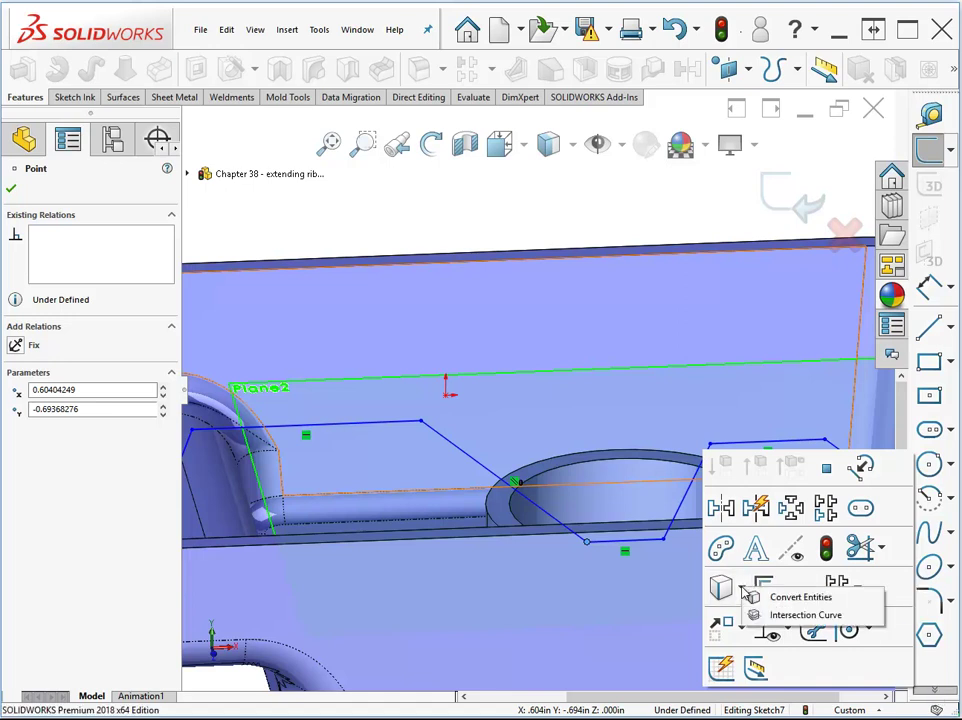
pyautogui.click(790, 615)
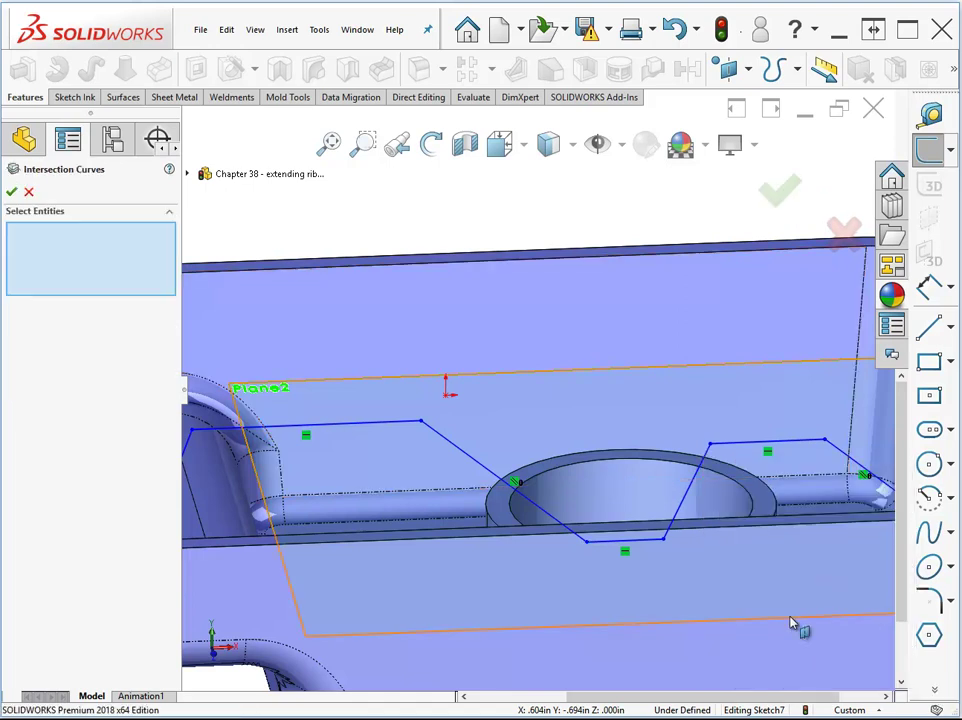
pyautogui.moveTo(792, 625); pyautogui.dragTo(571, 593, button='middle')
pyautogui.click(616, 487)
pyautogui.click(496, 550)
pyautogui.click(536, 542)
pyautogui.click(541, 541)
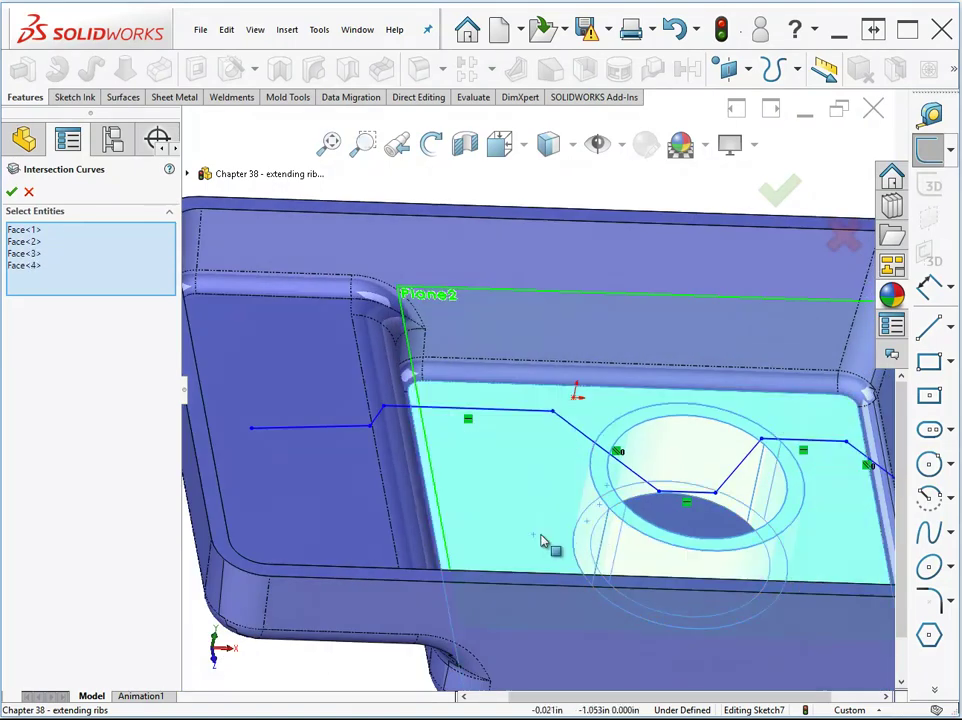
# Add the deeper section's end wall, the step's rounded face and the shallow section's floor to the selection, and create the intersection curves.
pyautogui.moveTo(553, 549); pyautogui.dragTo(698, 522, button='middle')
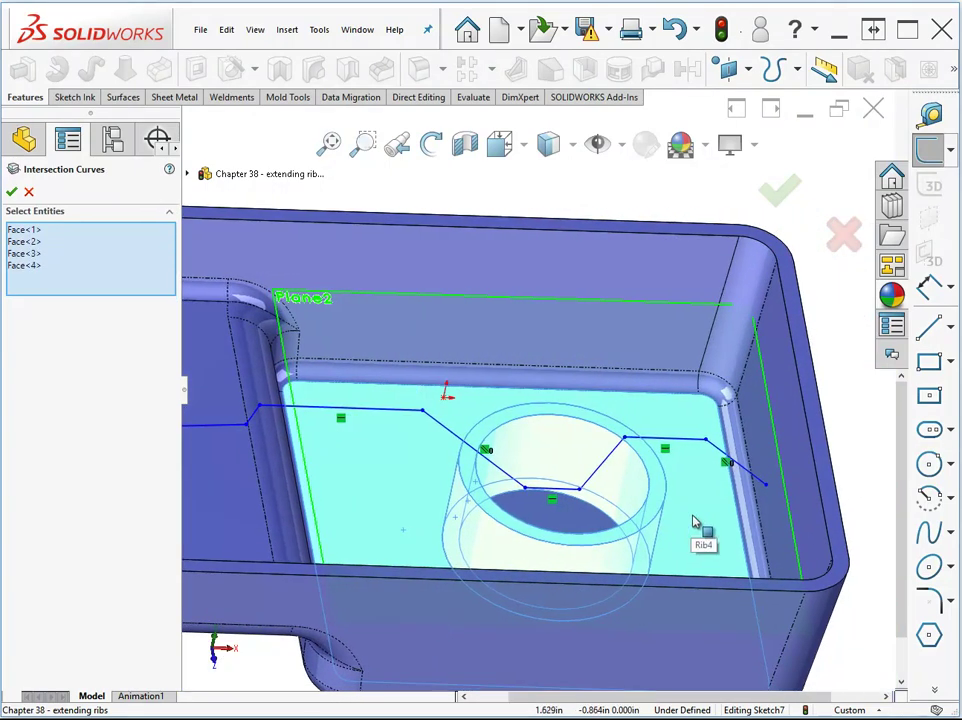
pyautogui.click(769, 515)
pyautogui.moveTo(629, 505); pyautogui.dragTo(344, 522, button='middle')
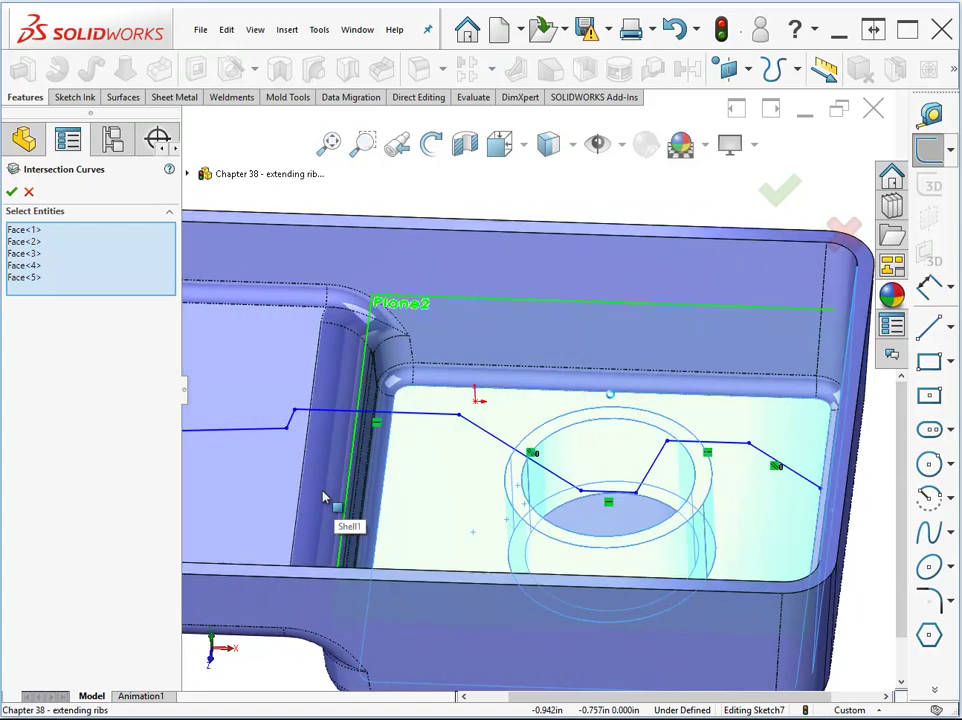
pyautogui.click(344, 522)
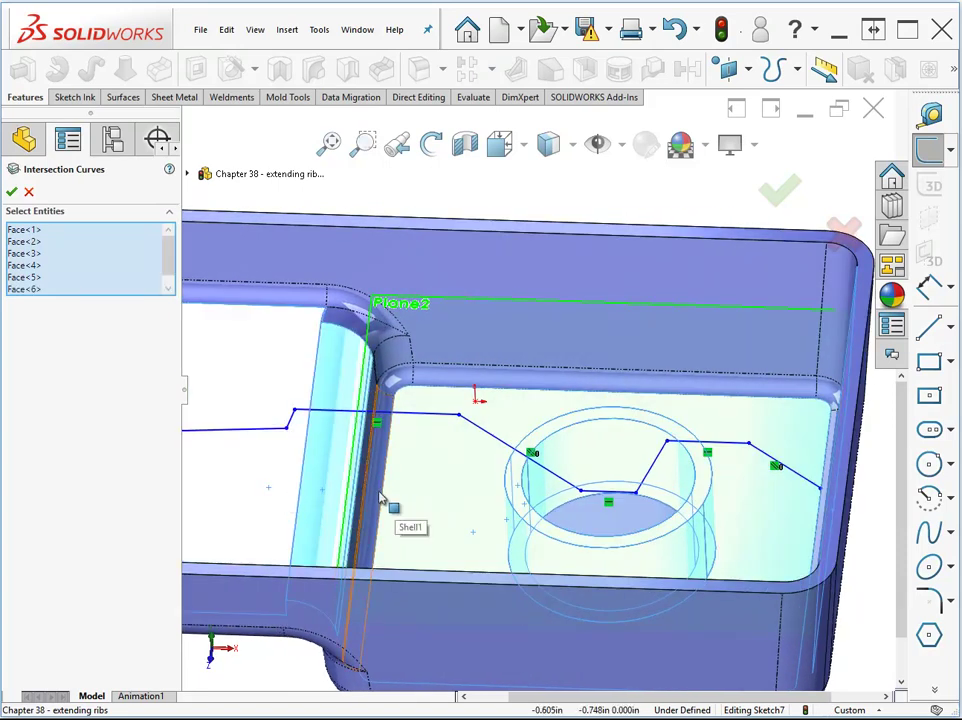
pyautogui.click(12, 193)
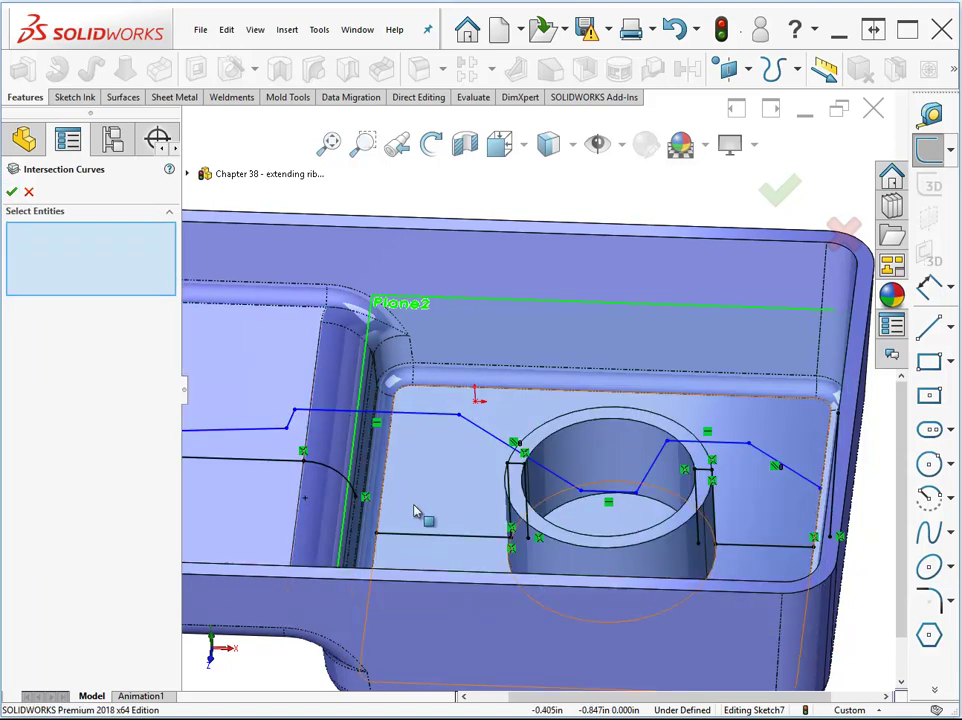
pyautogui.hotkey('ctrl', 'Right')
pyautogui.hotkey('ctrl', 'Right')
pyautogui.hotkey('ctrl', 'Right')
pyautogui.hotkey('ctrl', 'Left')
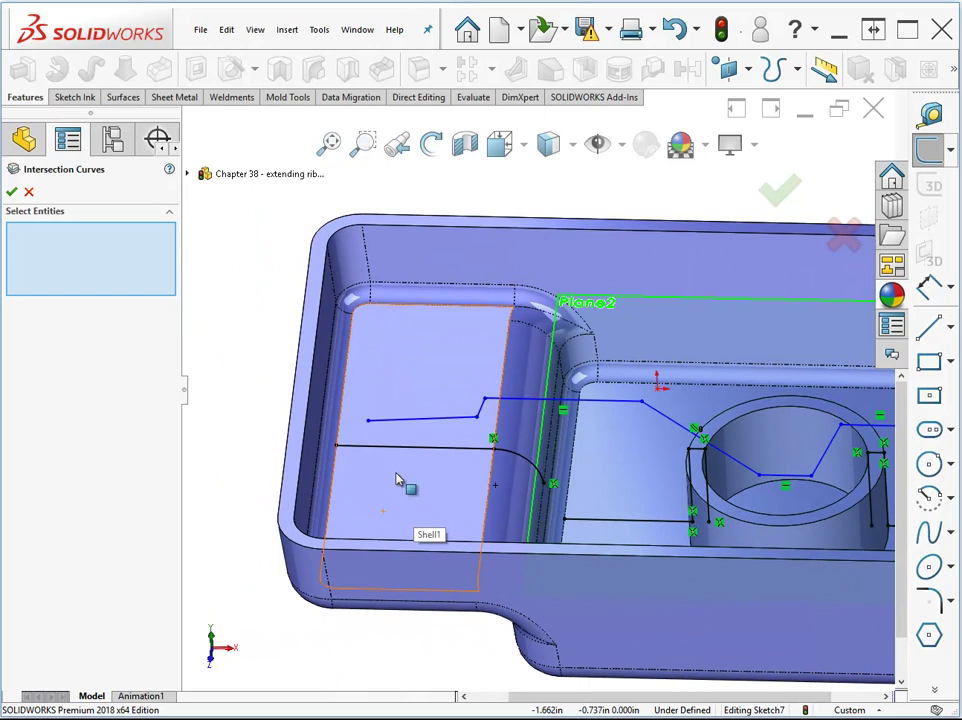
# Close the Intersection Curves command and convert the generated curves in the stepped rib's sketch to construction geometry.
pyautogui.click(12, 193)
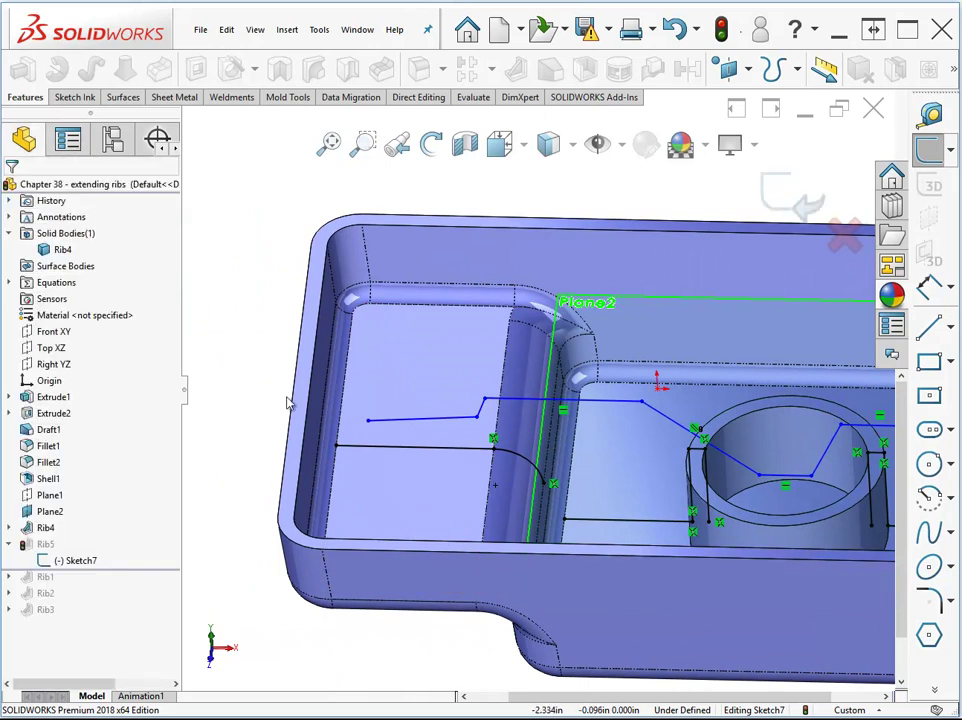
pyautogui.scroll(2, 380, 507)
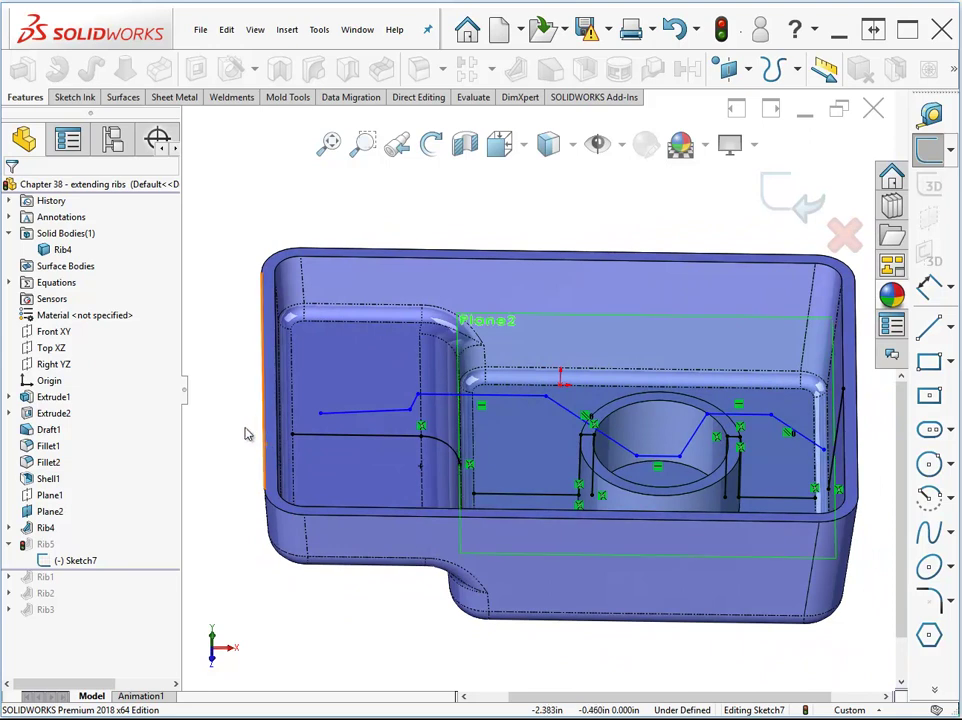
pyautogui.moveTo(245, 427)
pyautogui.mouseDown()
pyautogui.moveTo(475, 499)
pyautogui.moveTo(607, 561)
pyautogui.mouseUp()
pyautogui.click(673, 517)
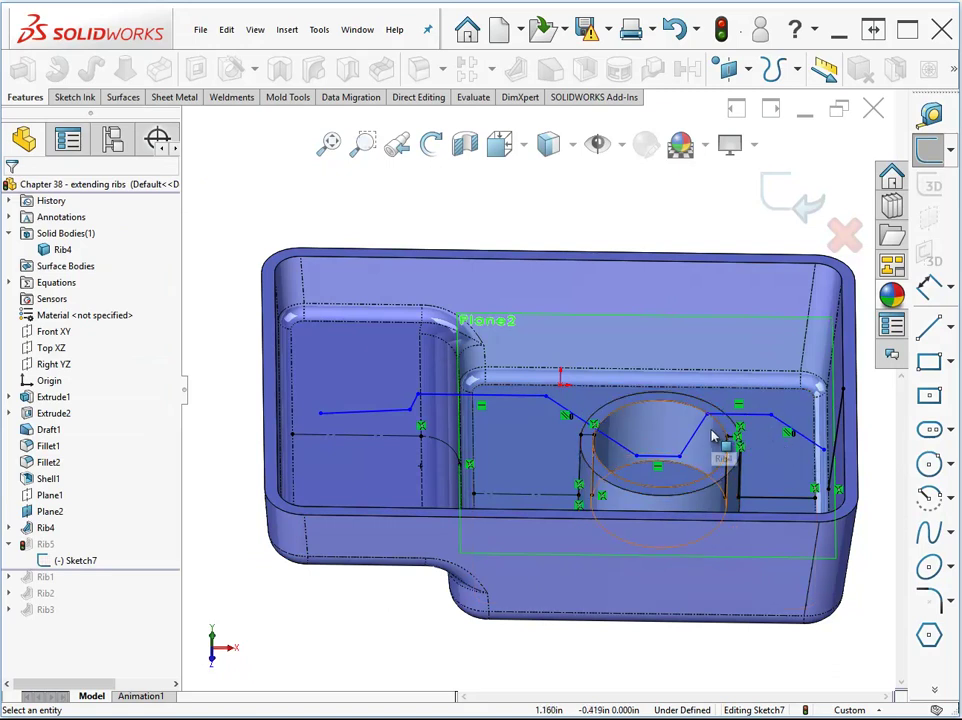
pyautogui.moveTo(709, 429); pyautogui.dragTo(800, 515)
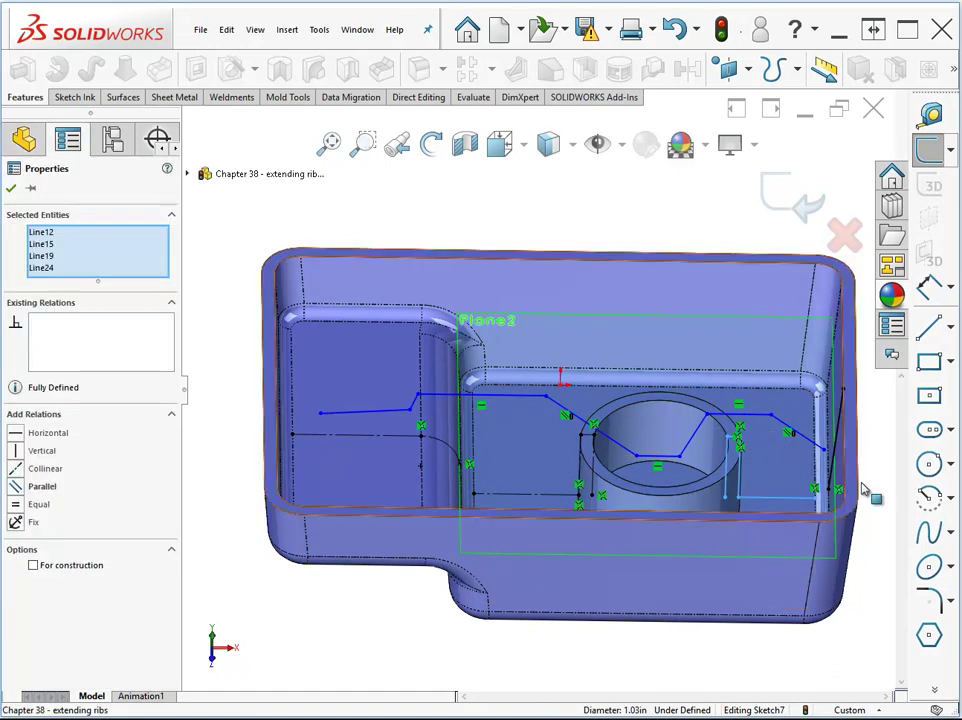
pyautogui.click(906, 472)
pyautogui.click(838, 421)
pyautogui.click(908, 374)
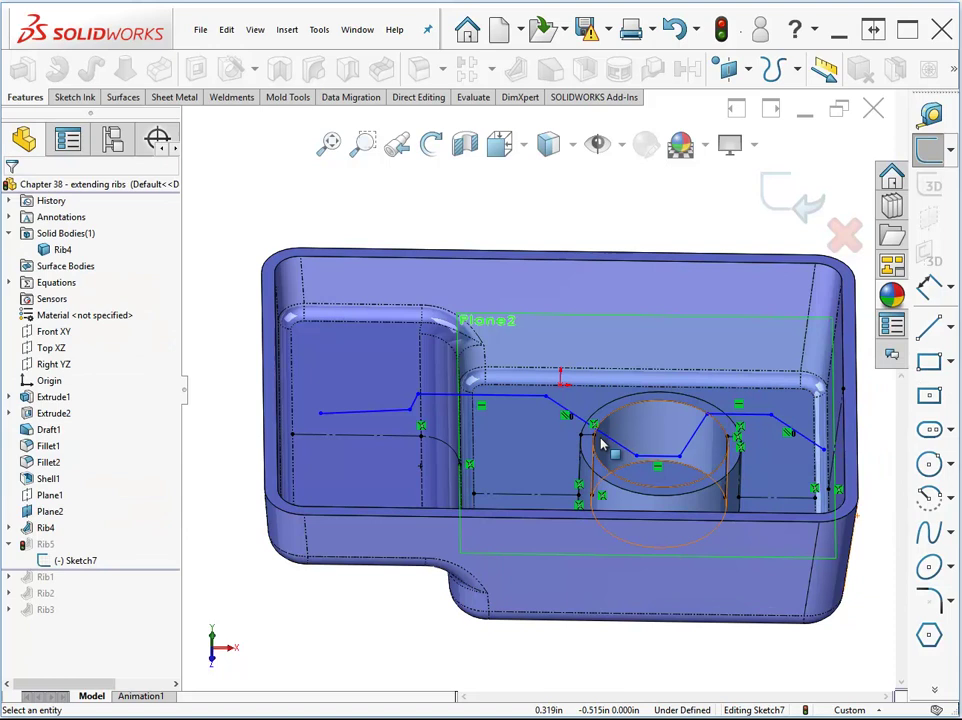
# Check the intersection-curve corner at the circular rib's inner top edge, then exit the sketch to rebuild and inspect the stepped rib.
pyautogui.scroll(-5, 612, 443)
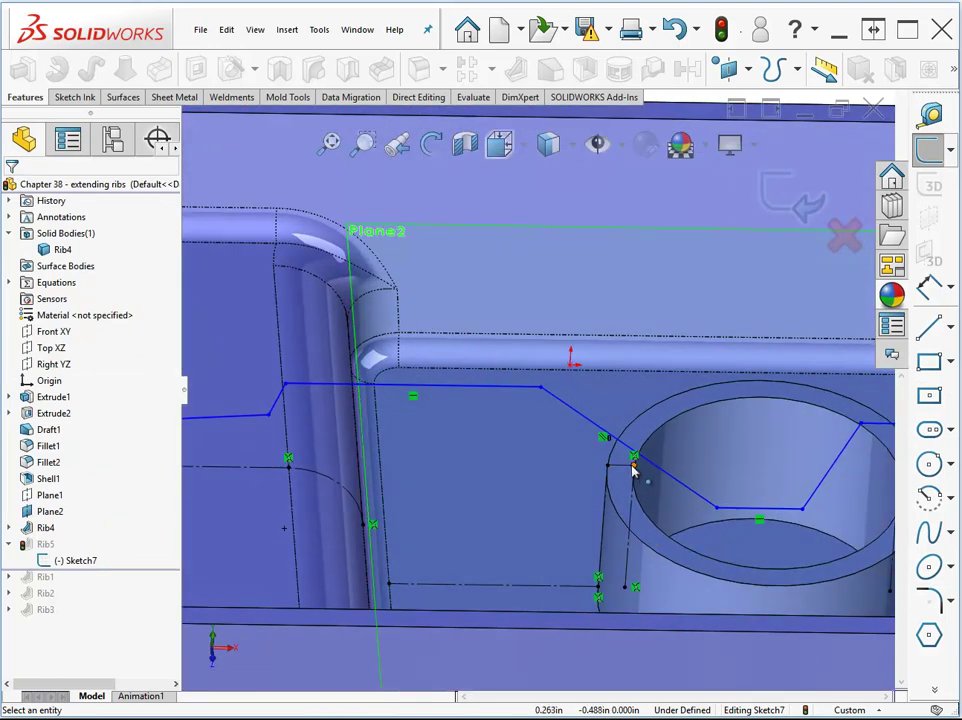
pyautogui.click(633, 467)
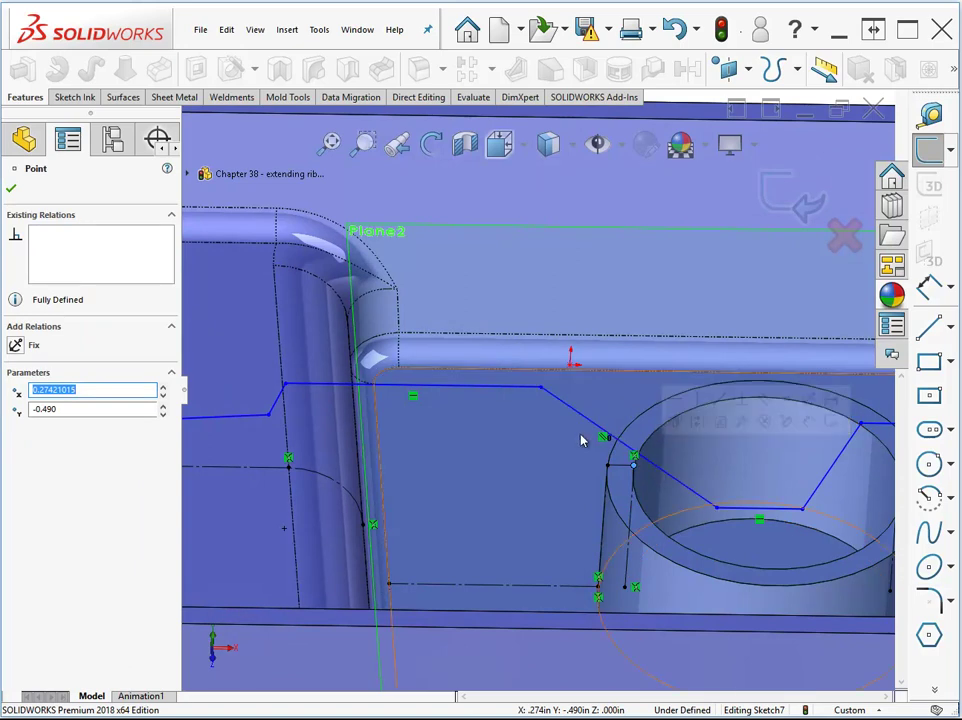
pyautogui.click(793, 196)
pyautogui.moveTo(634, 360); pyautogui.dragTo(545, 511, button='middle')
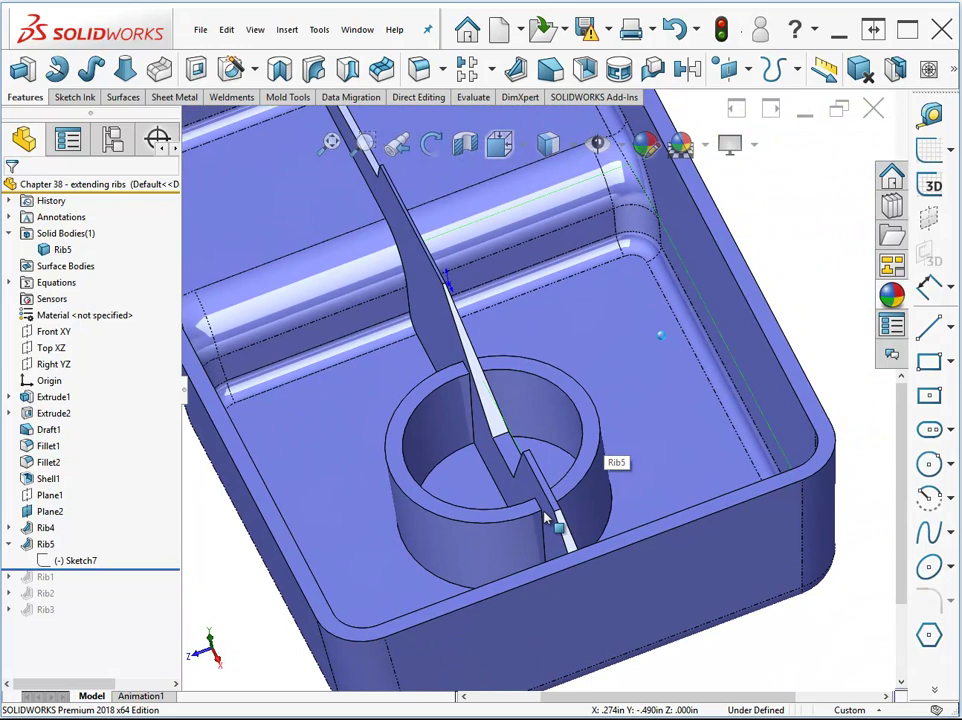
pyautogui.moveTo(405, 250); pyautogui.dragTo(451, 301, button='middle')
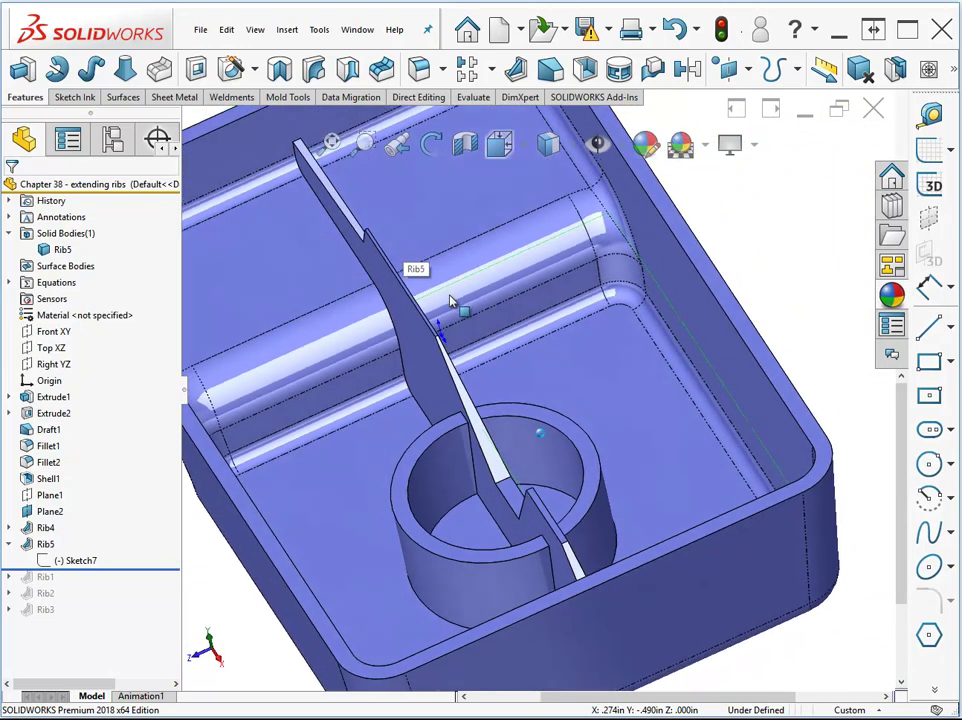
pyautogui.moveTo(500, 417); pyautogui.dragTo(412, 490, button='middle')
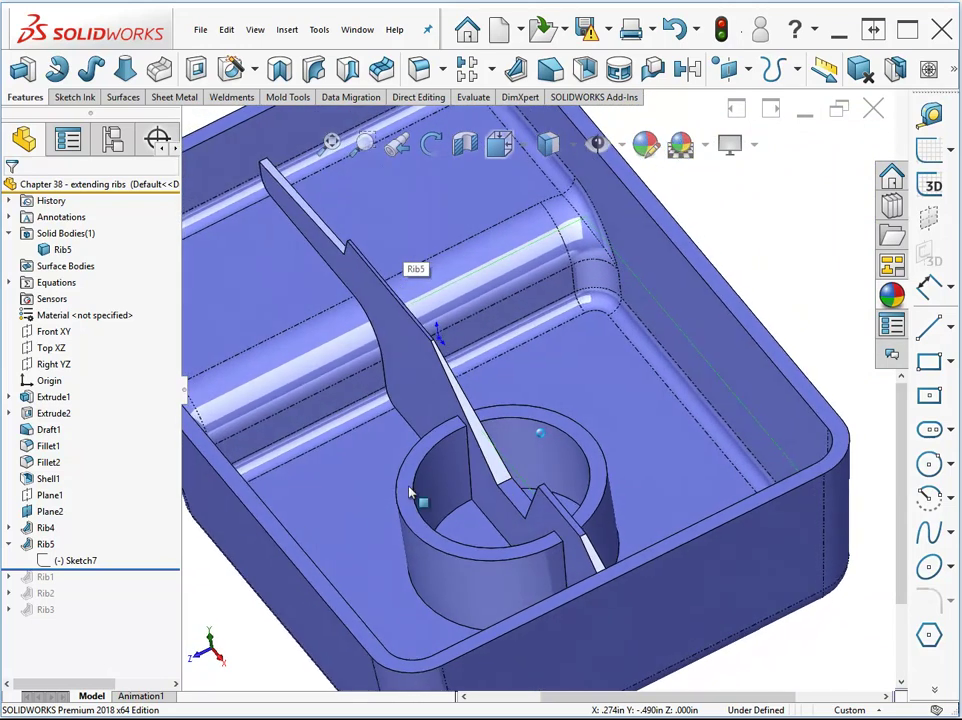
# Edit the stepped rib feature to turn off its built-in draft, keeping the 0.100 in thickness.
pyautogui.click(46, 543)
pyautogui.click(58, 512)
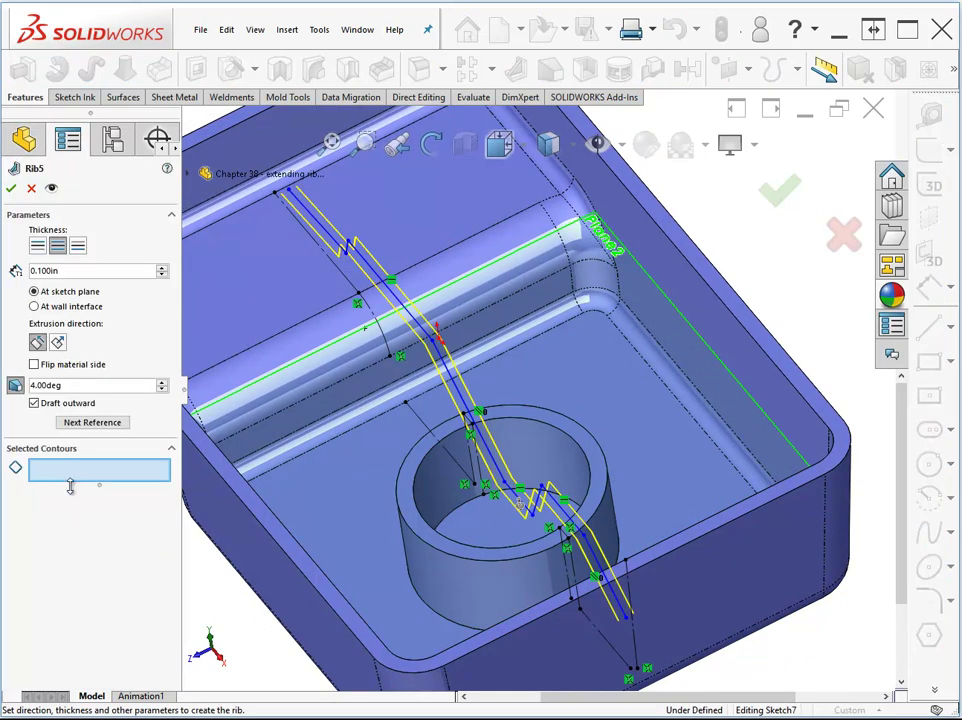
pyautogui.click(15, 387)
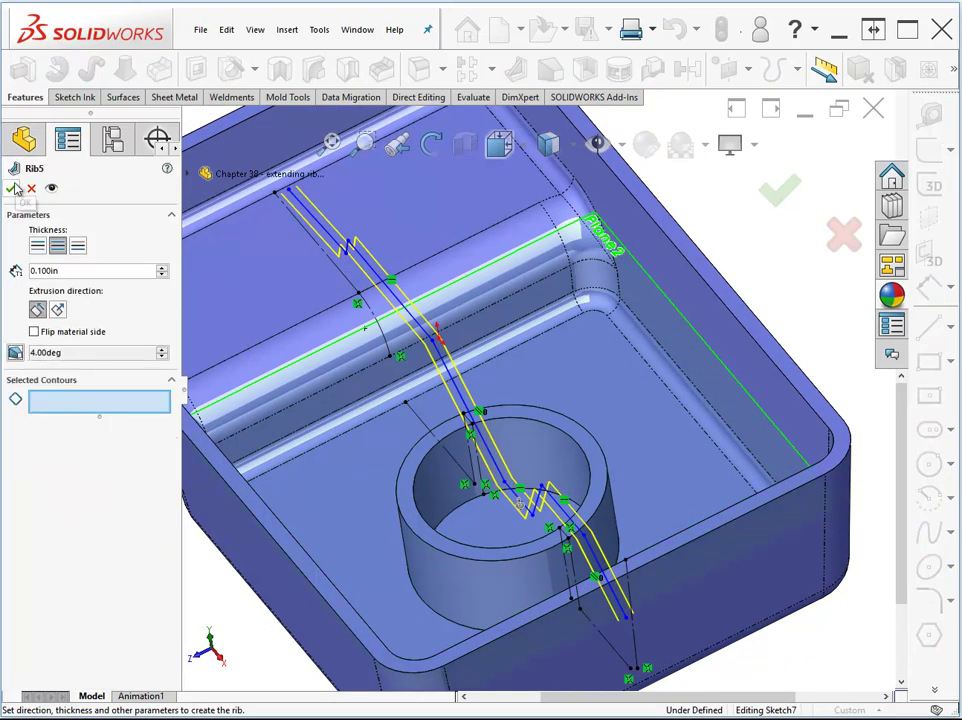
pyautogui.click(12, 188)
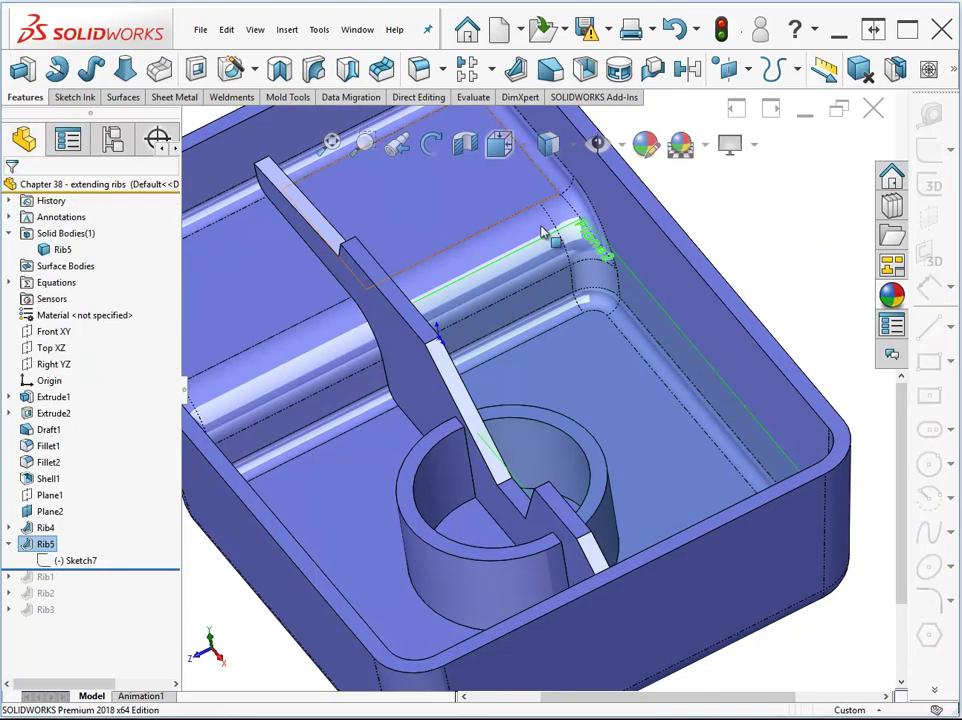
# Start a Parting line draft of 4° with the deeper section's floor as the direction of pull.
pyautogui.click(551, 79)
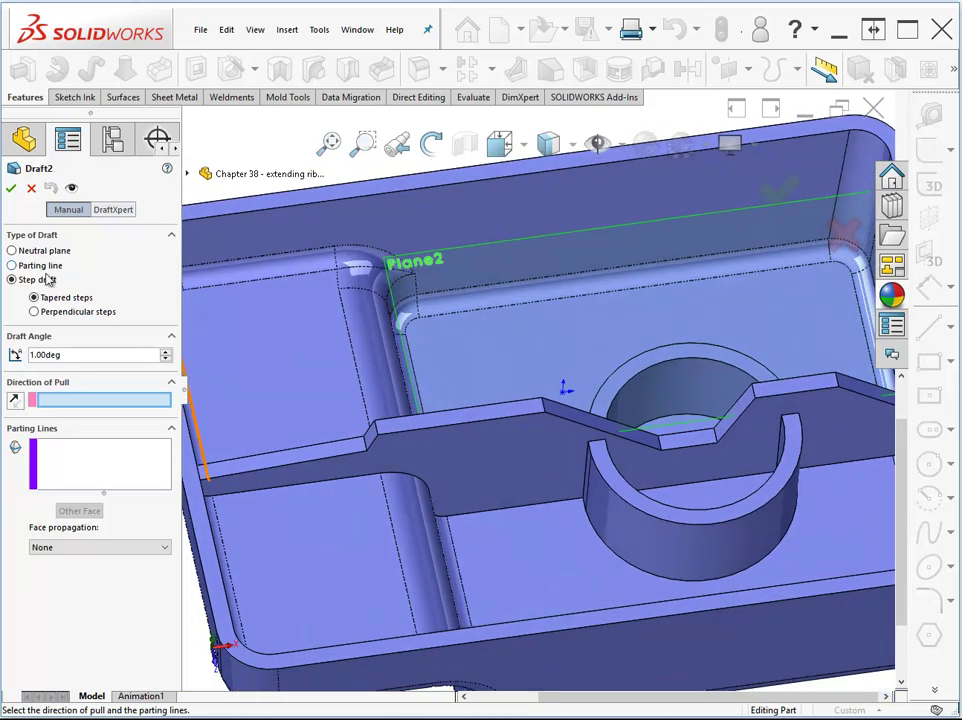
pyautogui.click(12, 265)
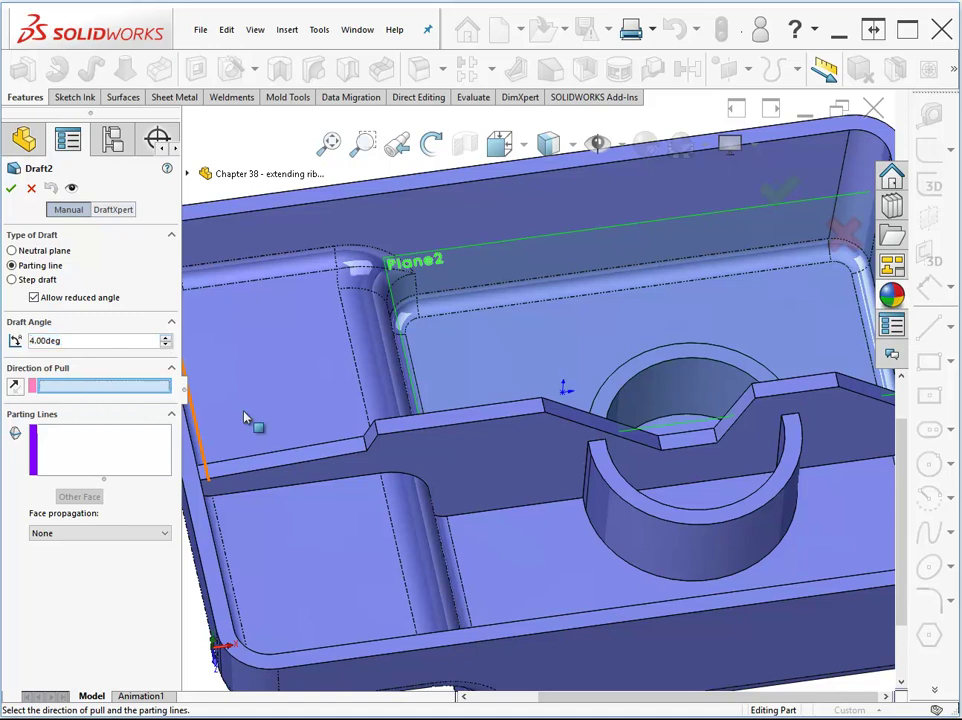
pyautogui.click(541, 553)
pyautogui.scroll(2, 535, 559)
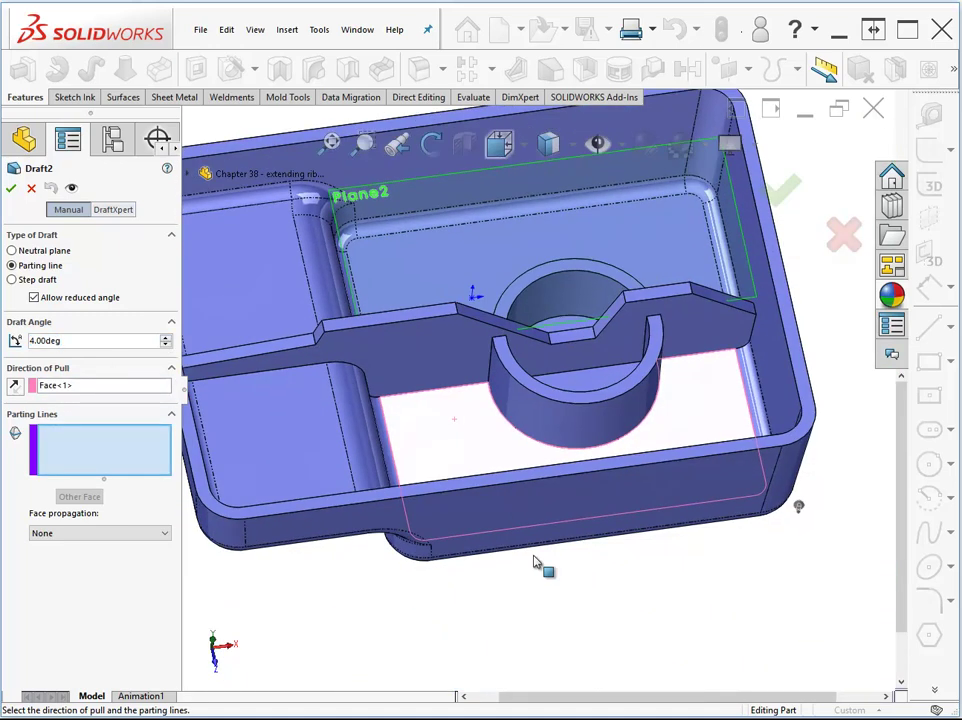
pyautogui.moveTo(534, 561); pyautogui.dragTo(543, 536, button='middle')
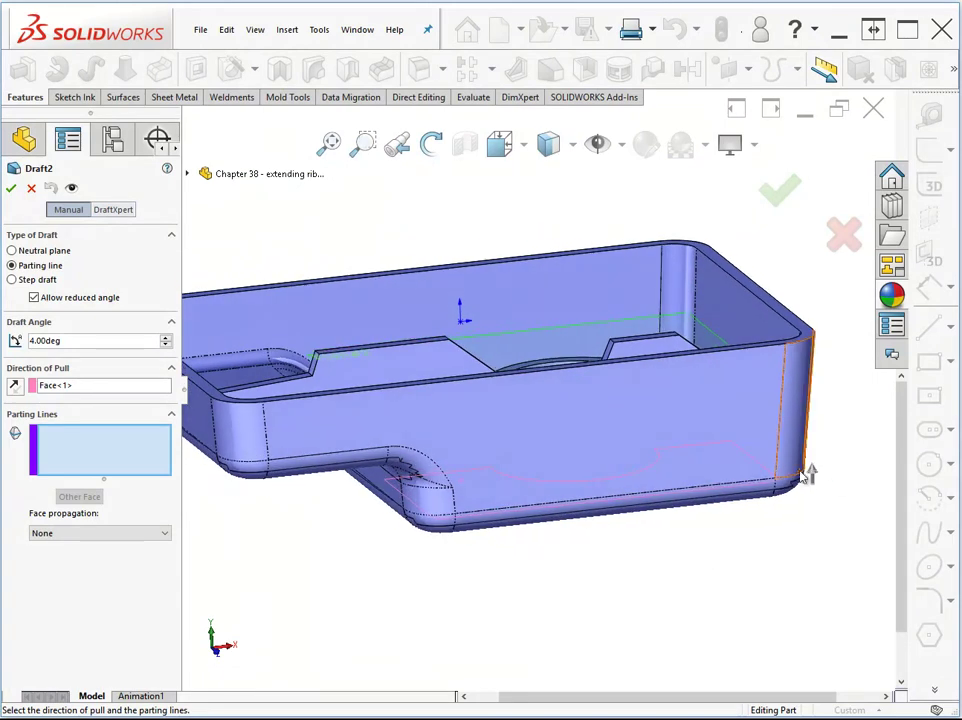
# Use the eight top edges along one side of the stepped rib as parting lines and create the draft.
pyautogui.click(70, 458)
pyautogui.moveTo(205, 462); pyautogui.dragTo(412, 361, button='middle')
pyautogui.press('Down')
pyautogui.click(376, 393)
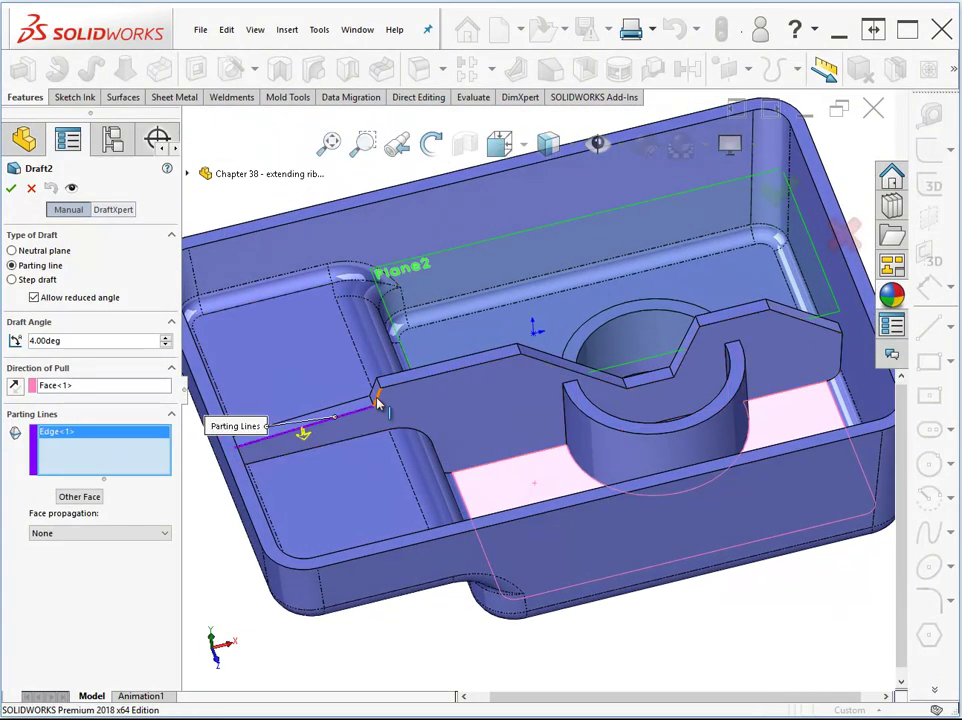
pyautogui.click(406, 389)
pyautogui.click(407, 389)
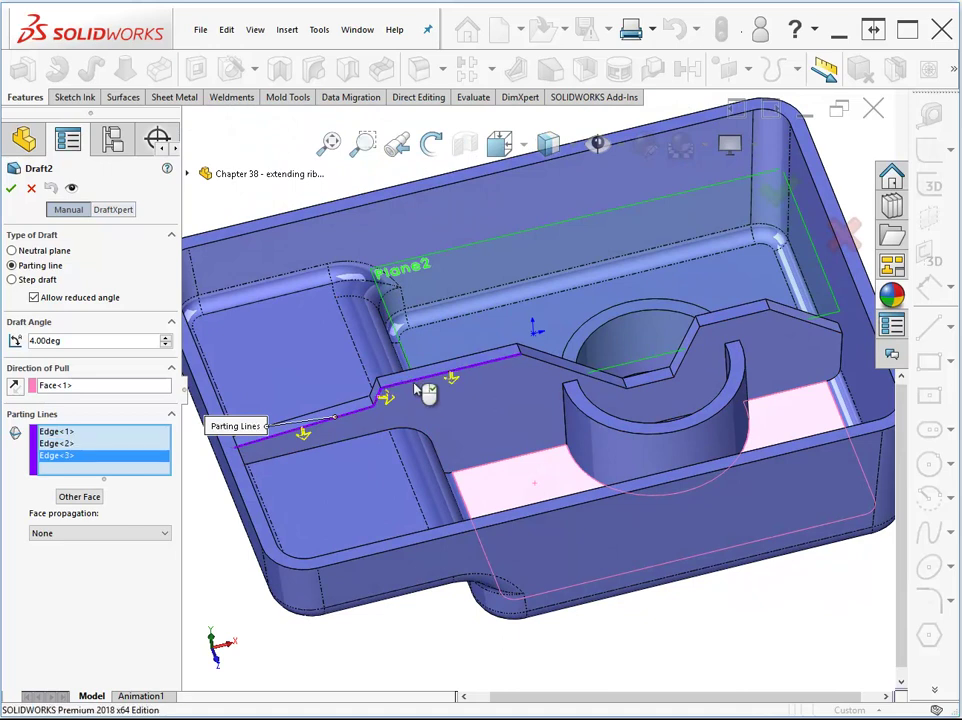
pyautogui.click(543, 368)
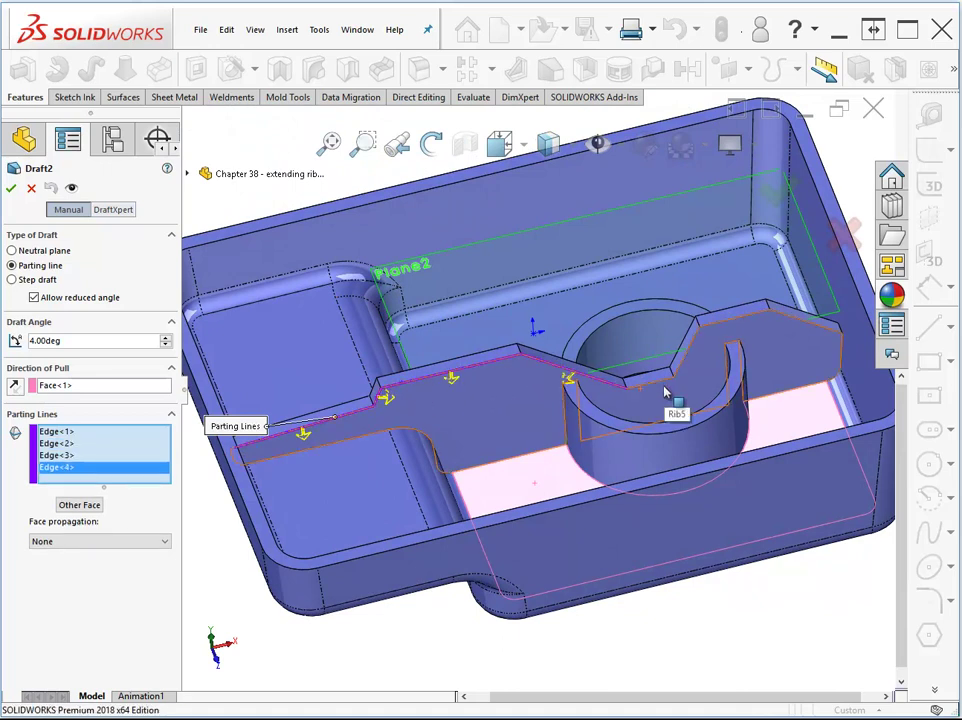
pyautogui.click(660, 386)
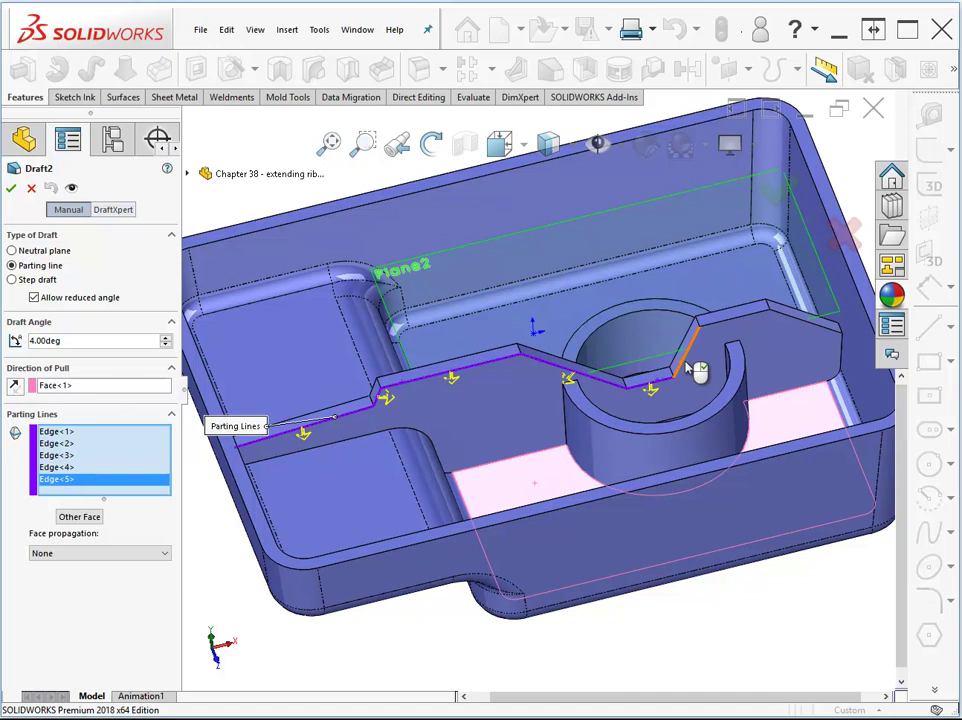
pyautogui.click(690, 370)
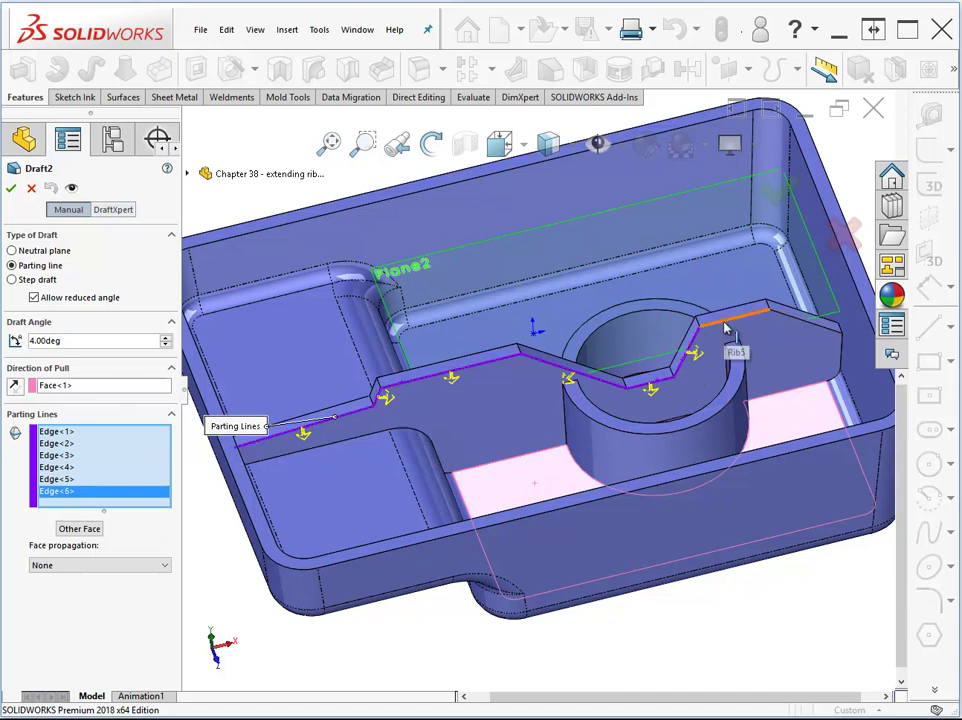
pyautogui.click(735, 330)
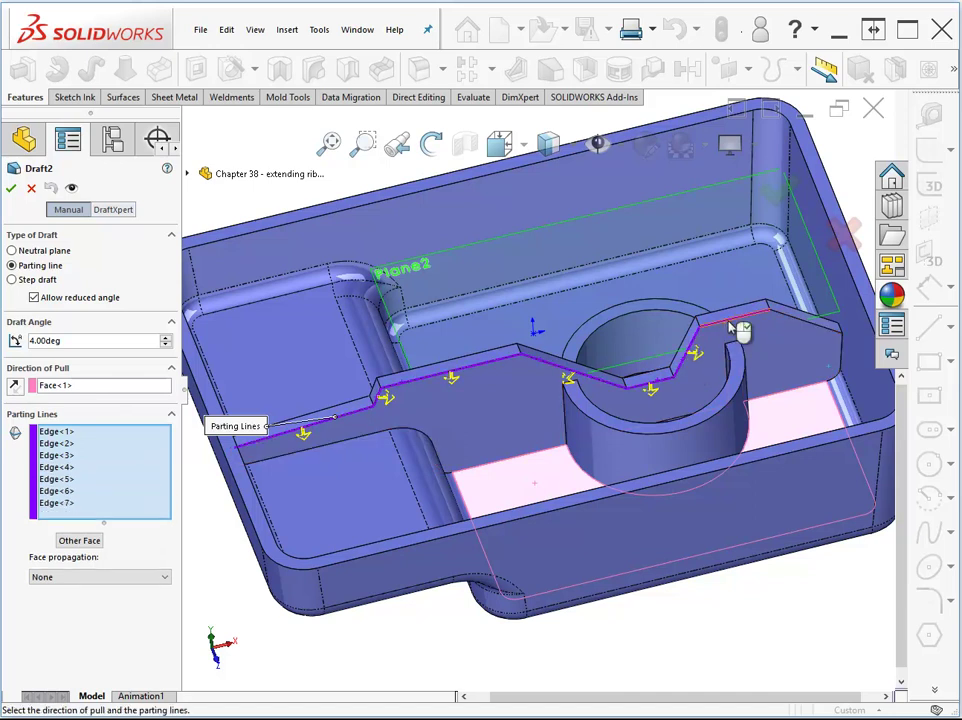
pyautogui.click(813, 333)
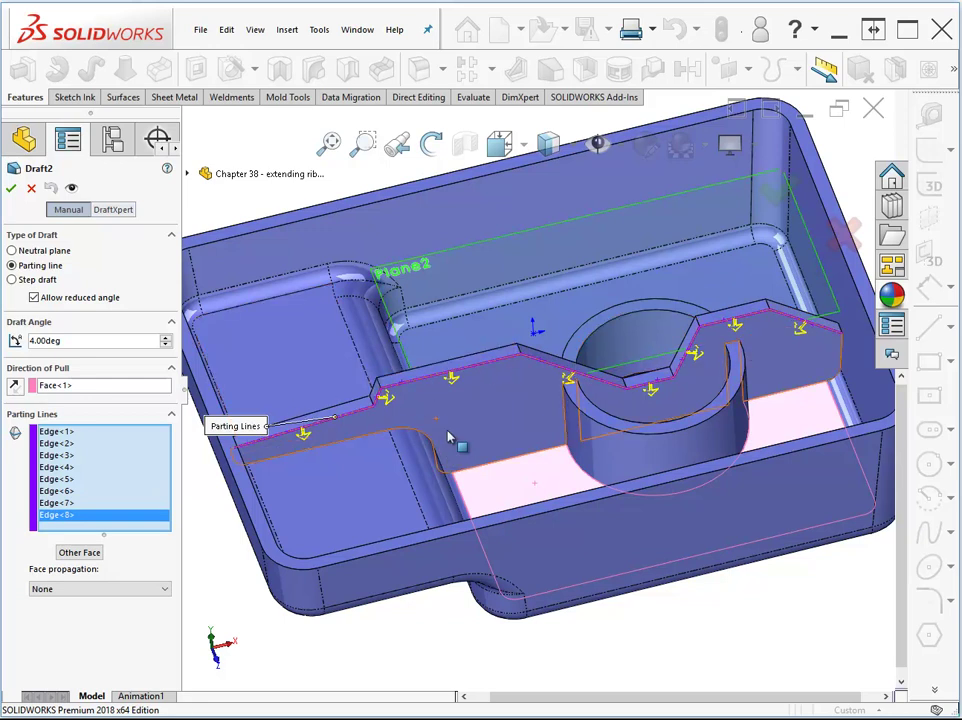
pyautogui.click(11, 189)
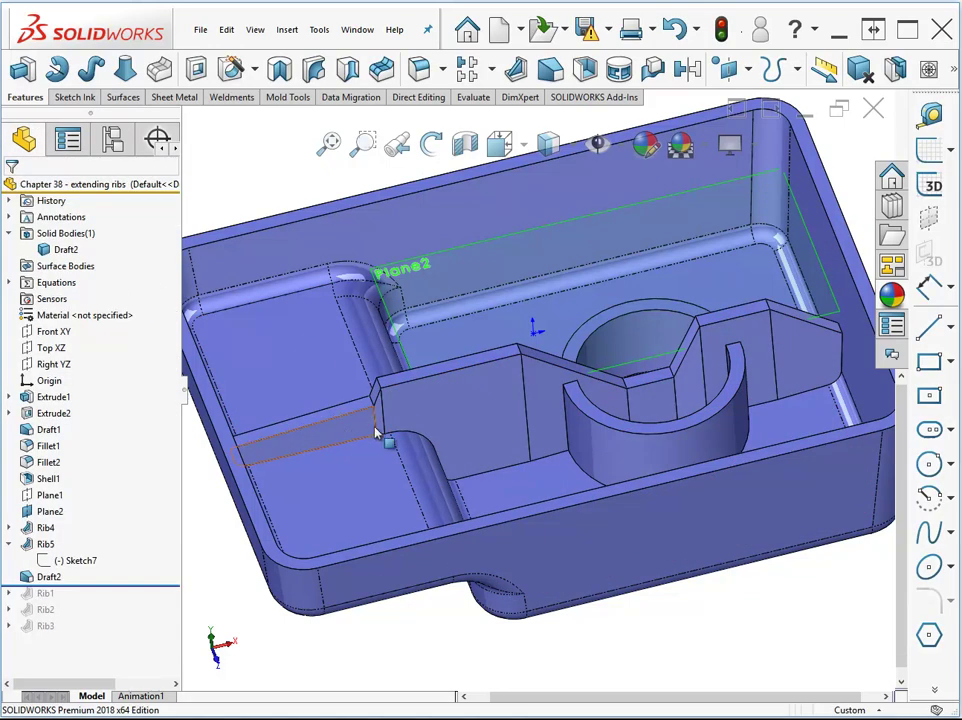
# Examine the drafted side faces at the rib's step between the shallow and deeper sections and along its length.
pyautogui.scroll(-5, 421, 447)
pyautogui.scroll(-6, 612, 475)
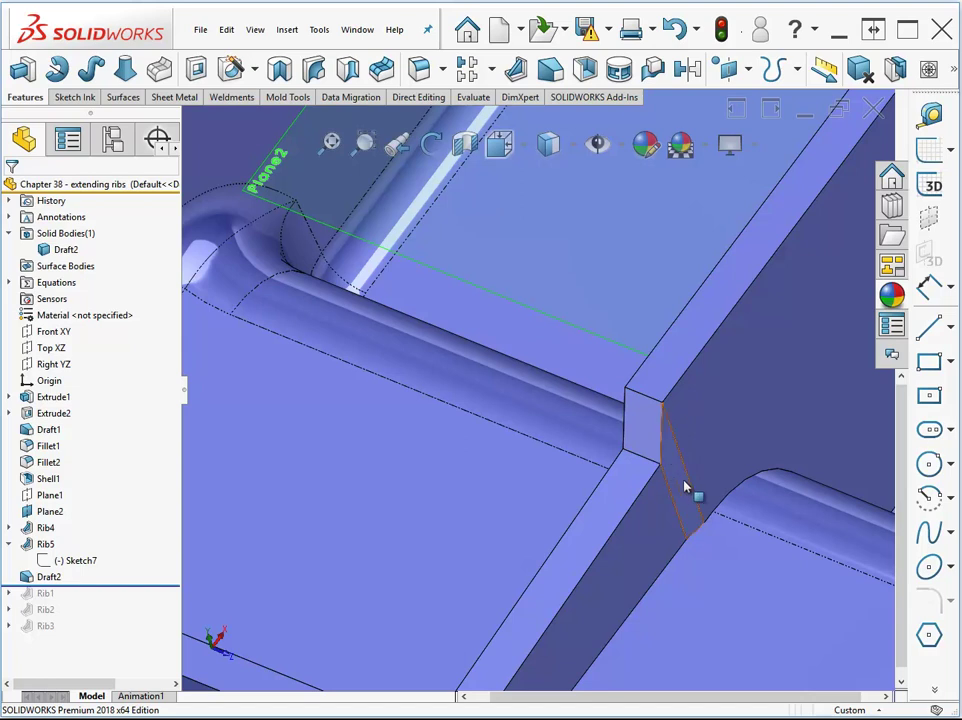
pyautogui.scroll(2, 690, 506)
pyautogui.moveTo(683, 500); pyautogui.dragTo(643, 332, button='middle')
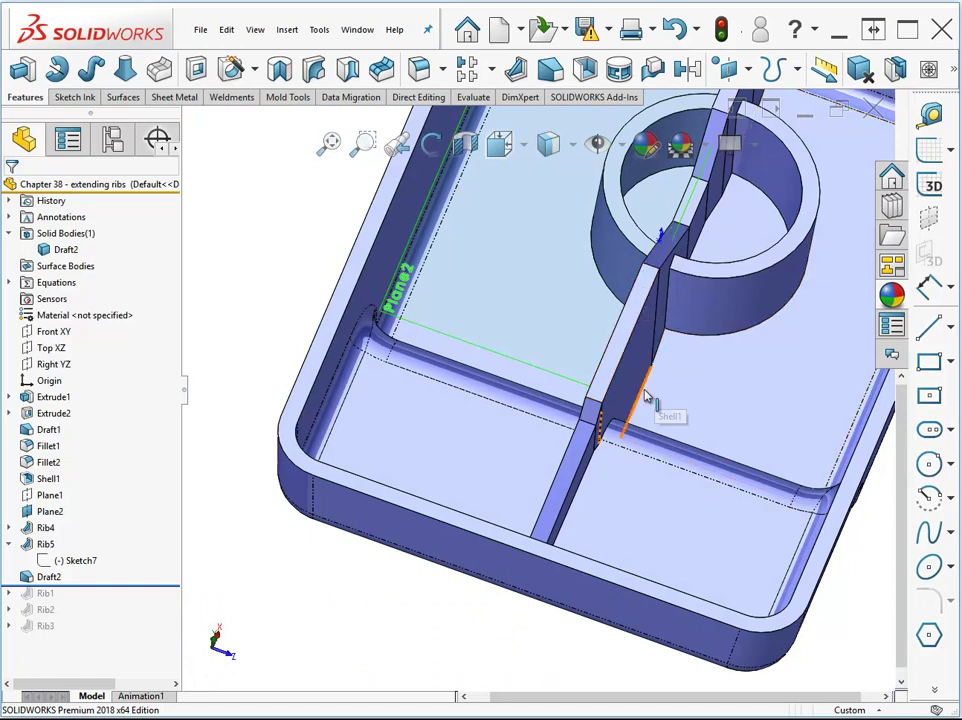
pyautogui.moveTo(698, 393)
pyautogui.mouseDown(button='middle')
pyautogui.moveTo(705, 388)
pyautogui.moveTo(572, 455)
pyautogui.moveTo(563, 507)
pyautogui.moveTo(636, 462)
pyautogui.moveTo(521, 354)
pyautogui.moveTo(668, 380)
pyautogui.moveTo(716, 344)
pyautogui.moveTo(728, 368)
pyautogui.moveTo(707, 495)
pyautogui.mouseUp(button='middle')
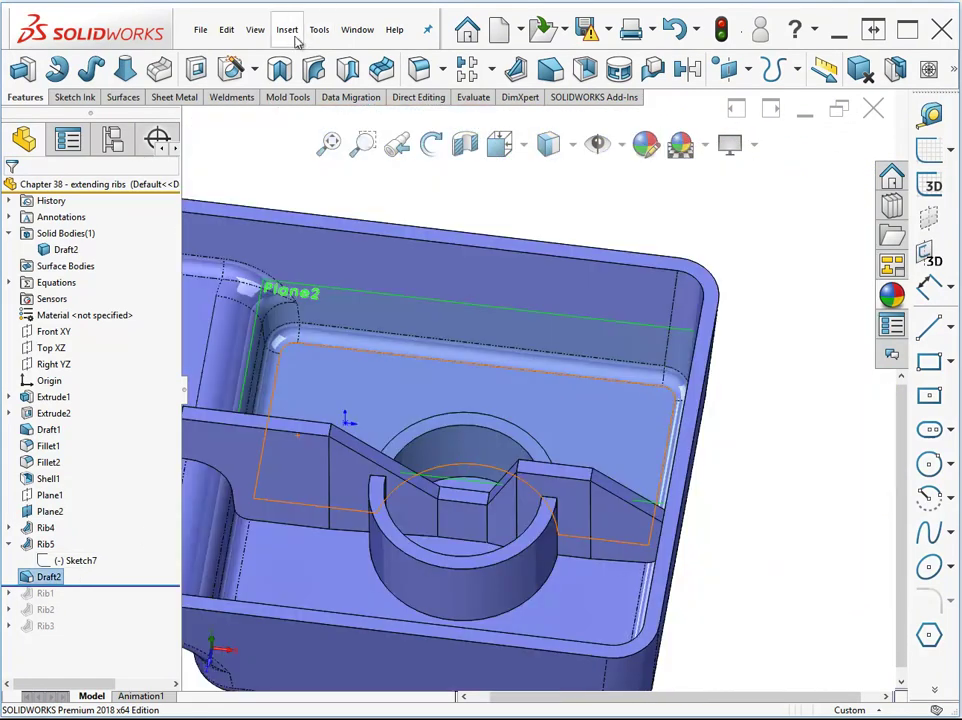
# Start a Mounting Boss of the Pin Boss type, placing it on the deeper section's floor beside the circular rib.
pyautogui.click(287, 29)
pyautogui.moveTo(330, 135)
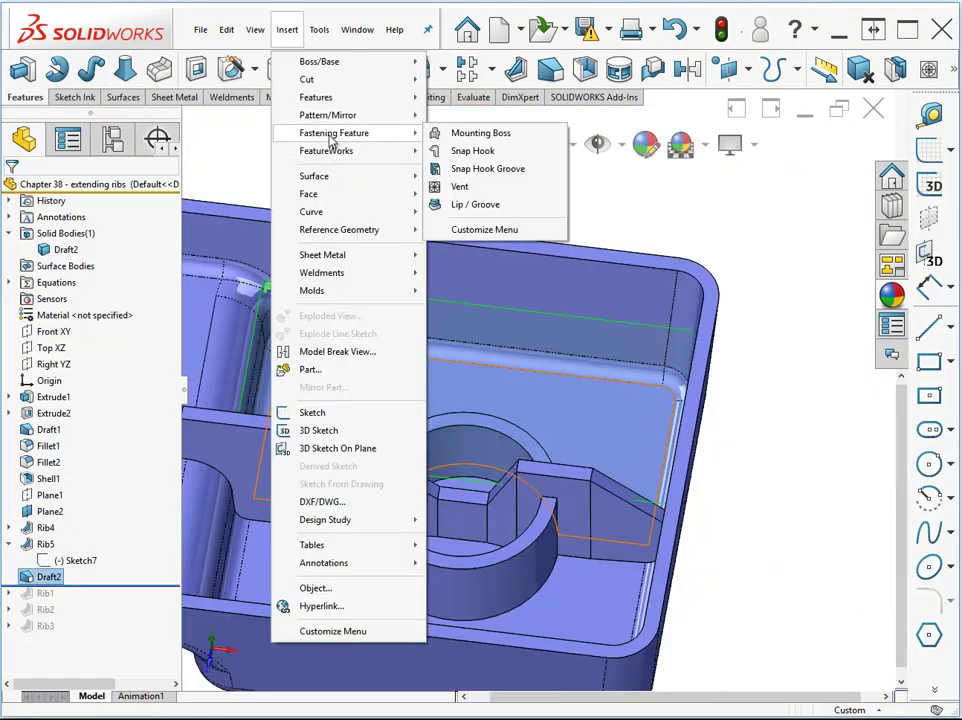
pyautogui.click(485, 136)
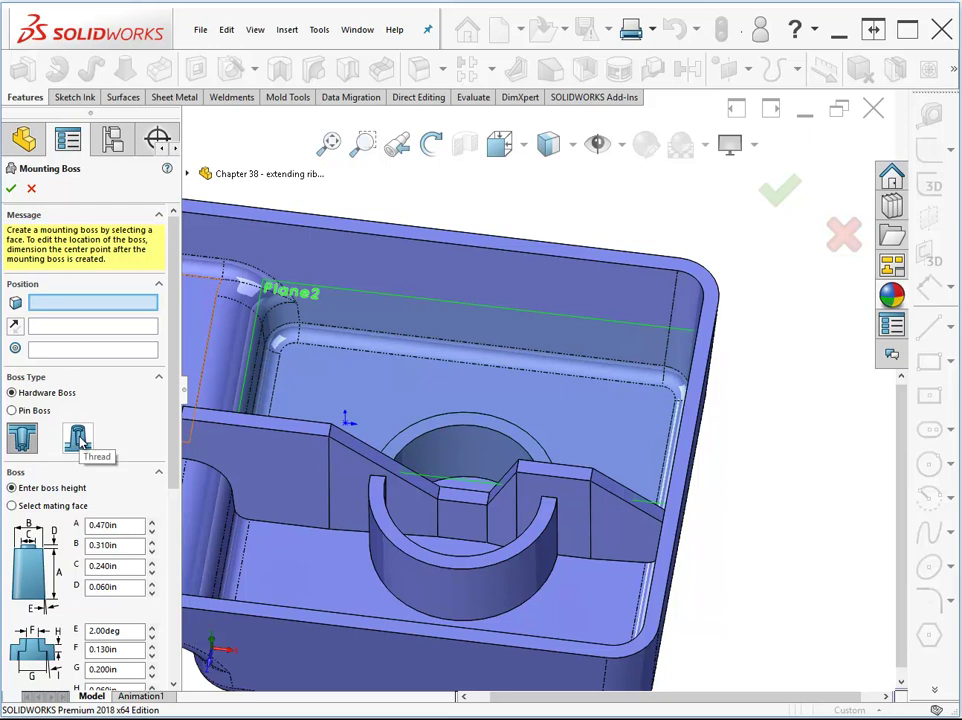
pyautogui.click(13, 410)
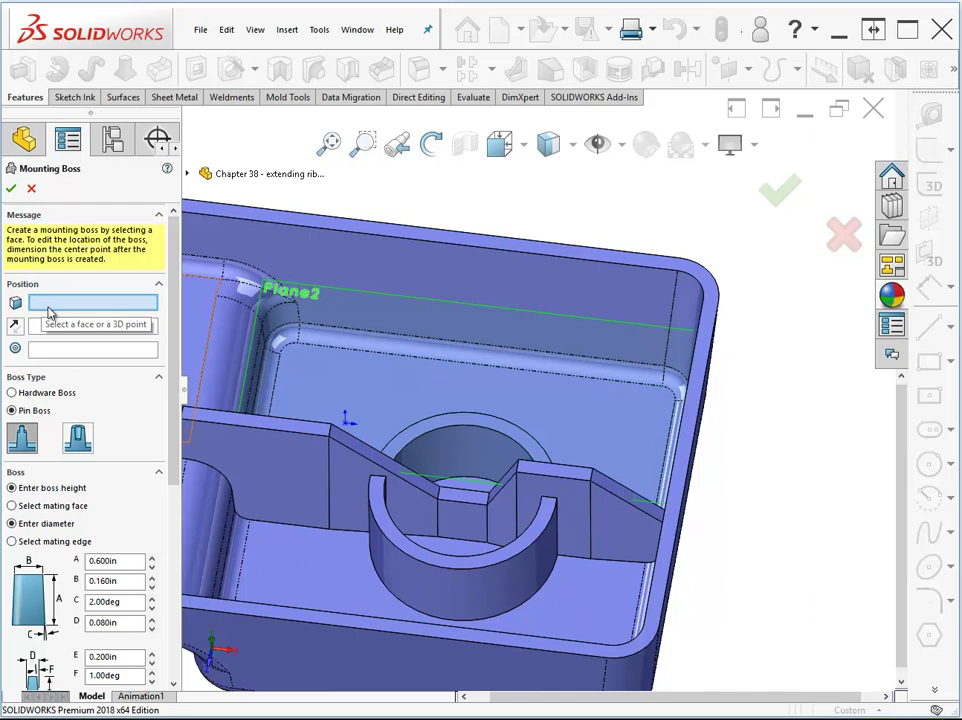
pyautogui.click(376, 394)
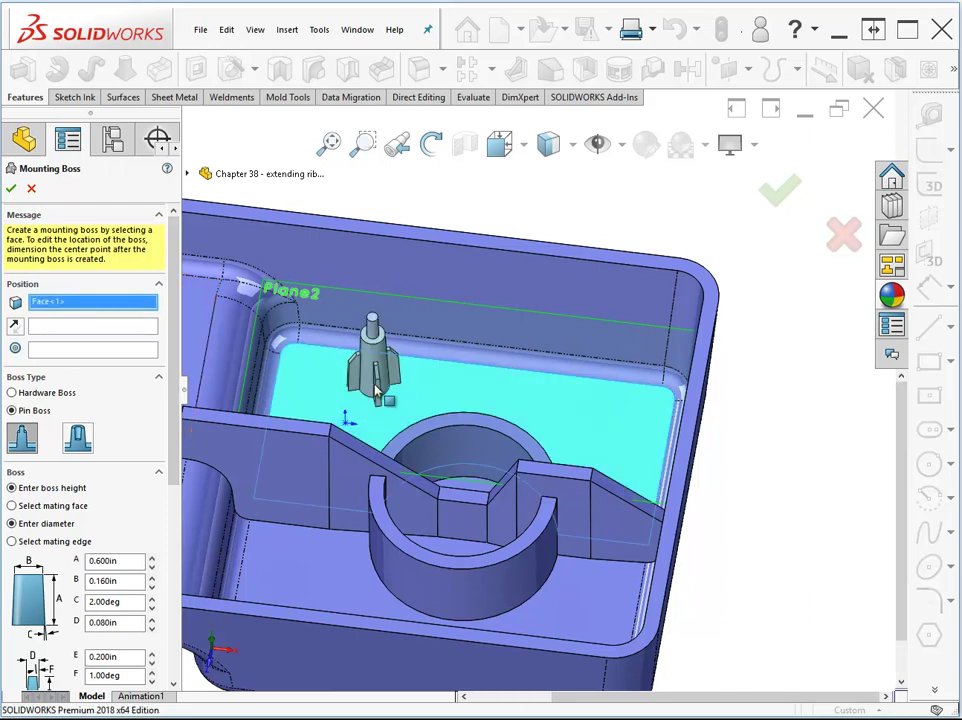
# Change the mounting boss to the Hardware Boss type and review its preview on the floor.
pyautogui.click(44, 329)
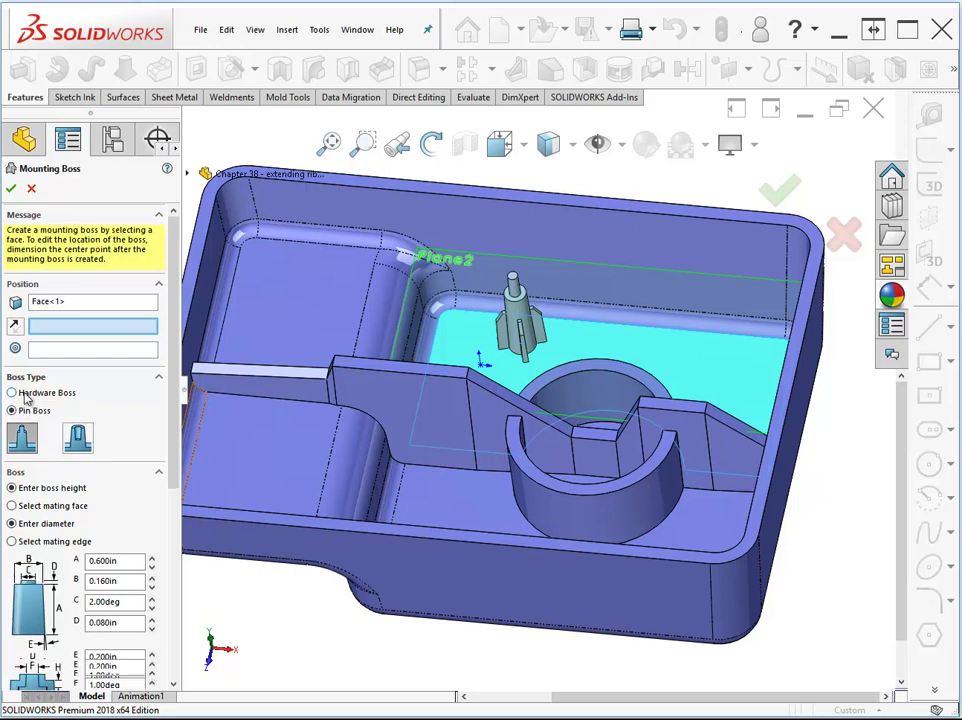
pyautogui.click(27, 396)
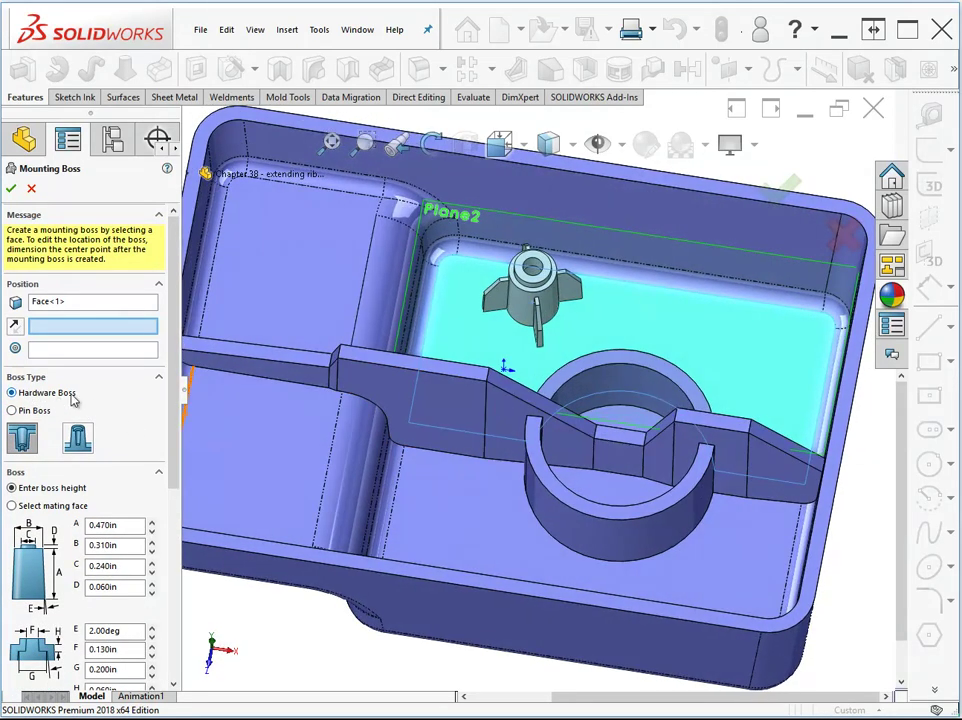
pyautogui.hotkey('ctrl', '8')
pyautogui.moveTo(528, 335); pyautogui.dragTo(532, 331, button='middle')
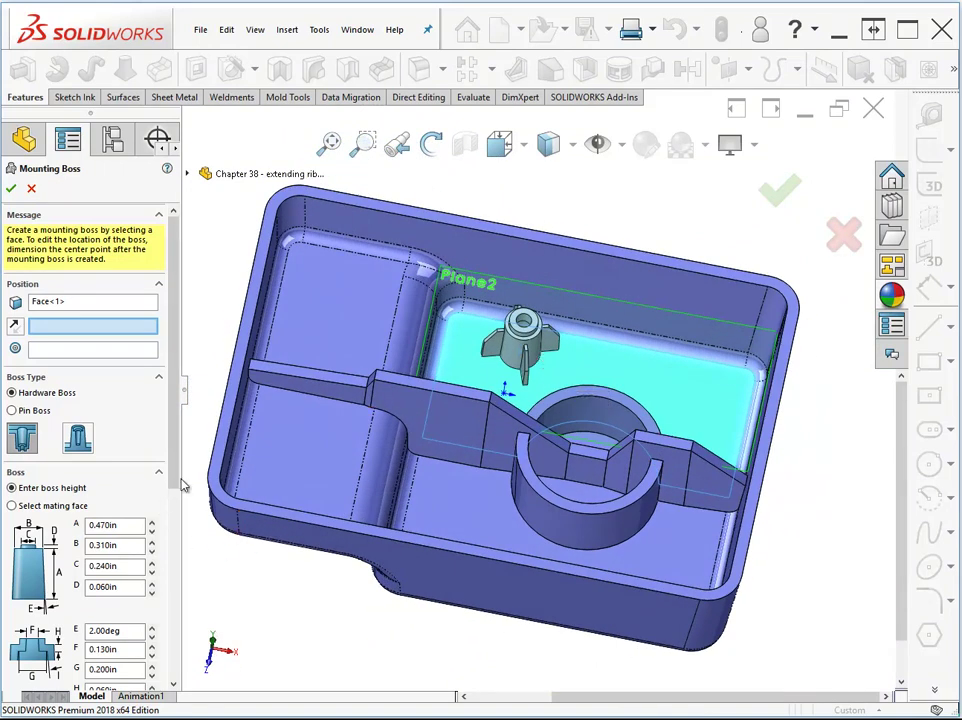
# Align the boss's fins with the long edge of the deeper floor nearest the boss, trying three fins before returning to four.
pyautogui.moveTo(173, 480); pyautogui.dragTo(176, 683)
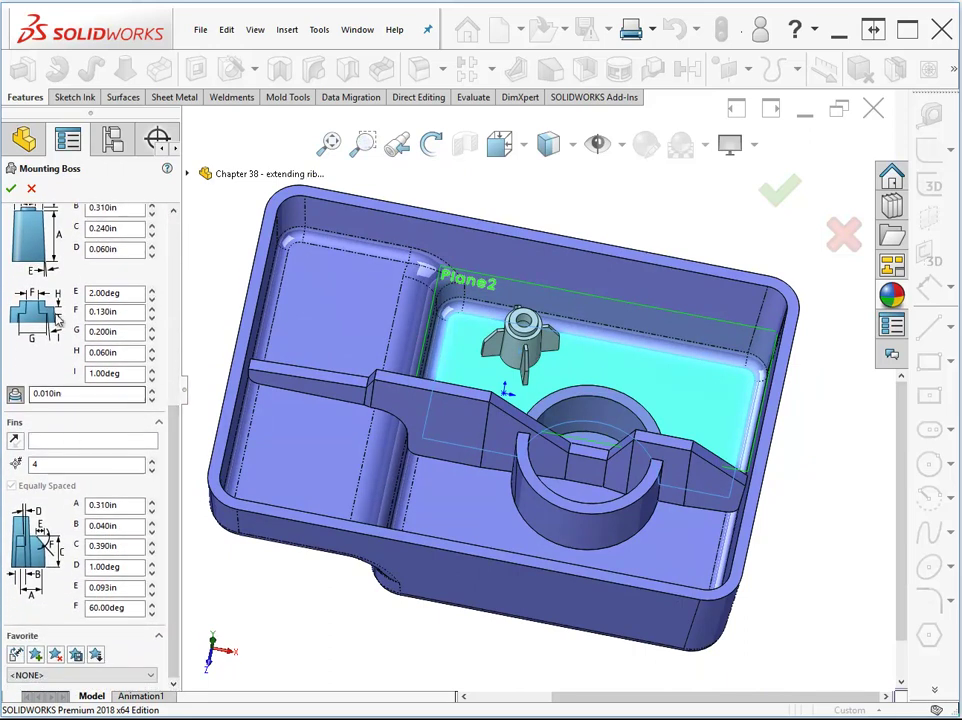
pyautogui.click(44, 444)
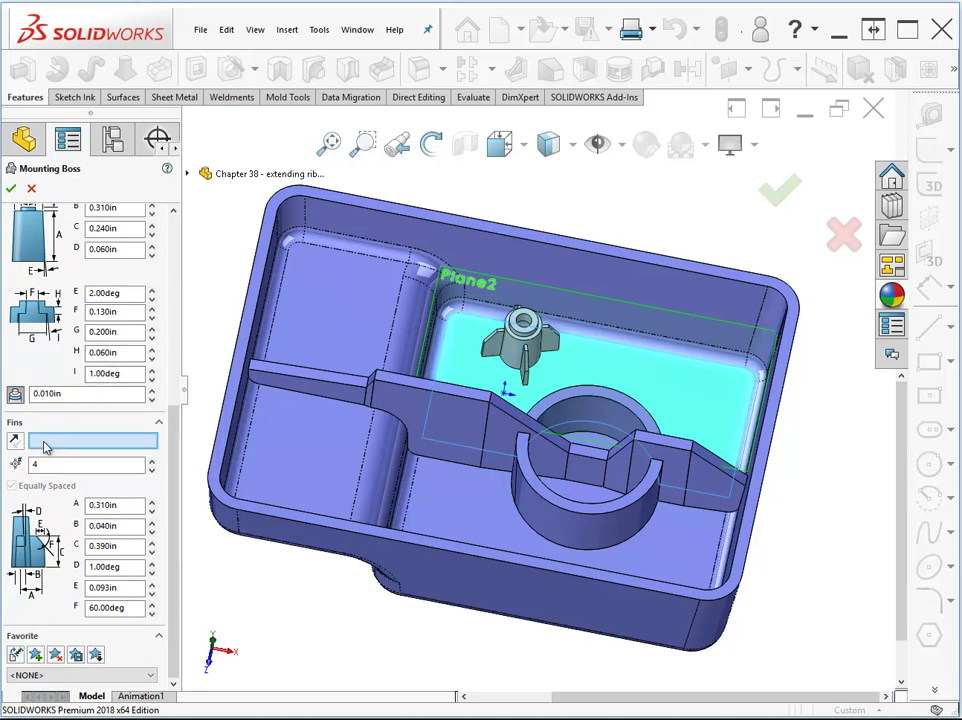
pyautogui.click(625, 352)
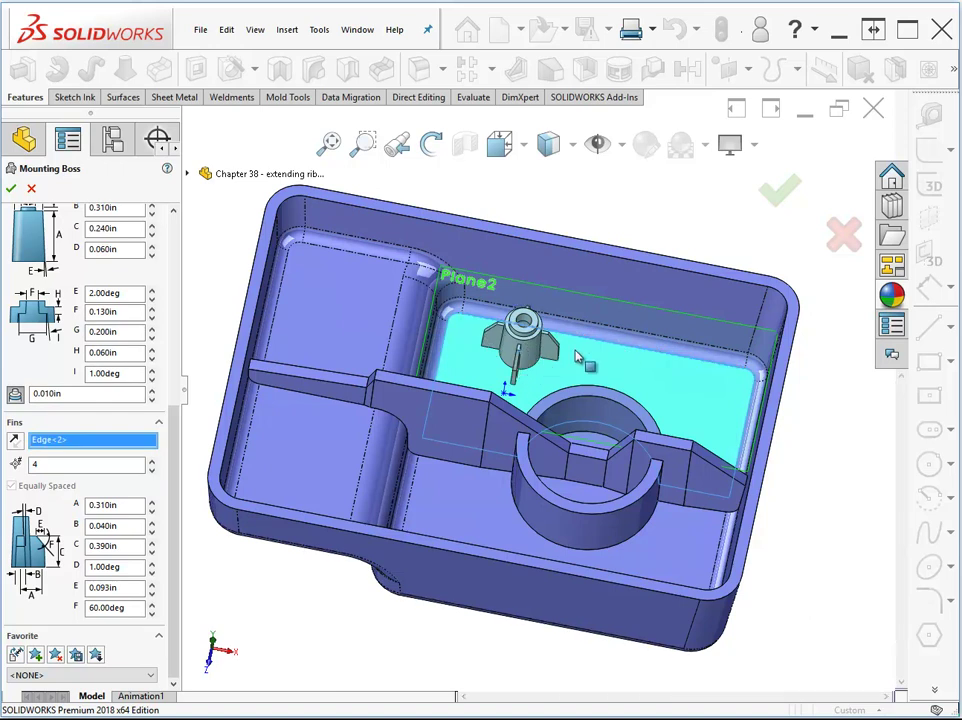
pyautogui.click(151, 469)
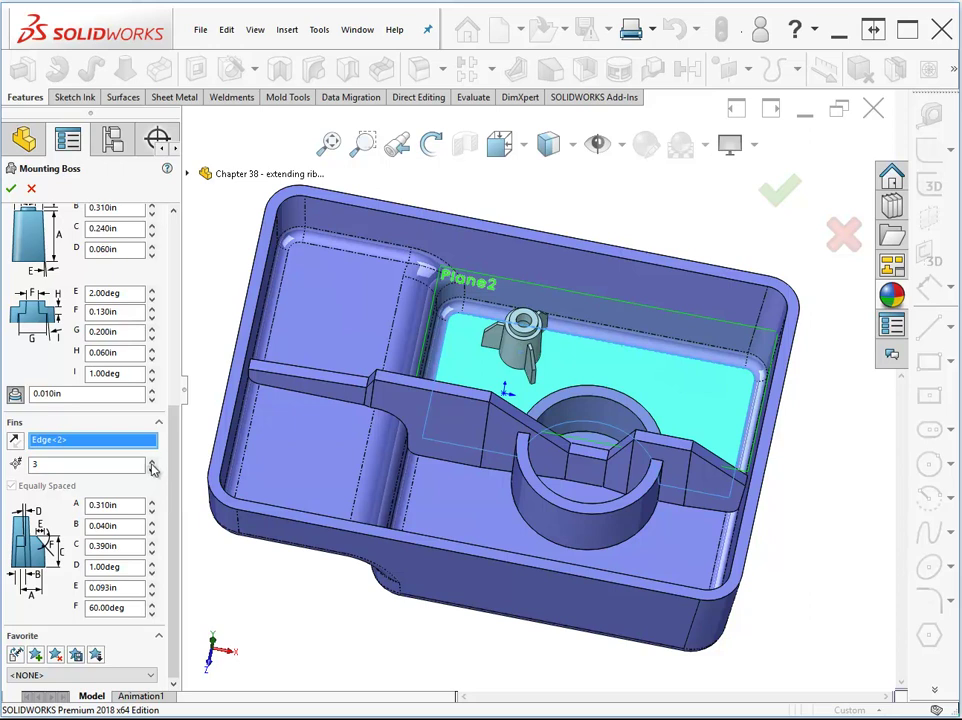
pyautogui.click(151, 461)
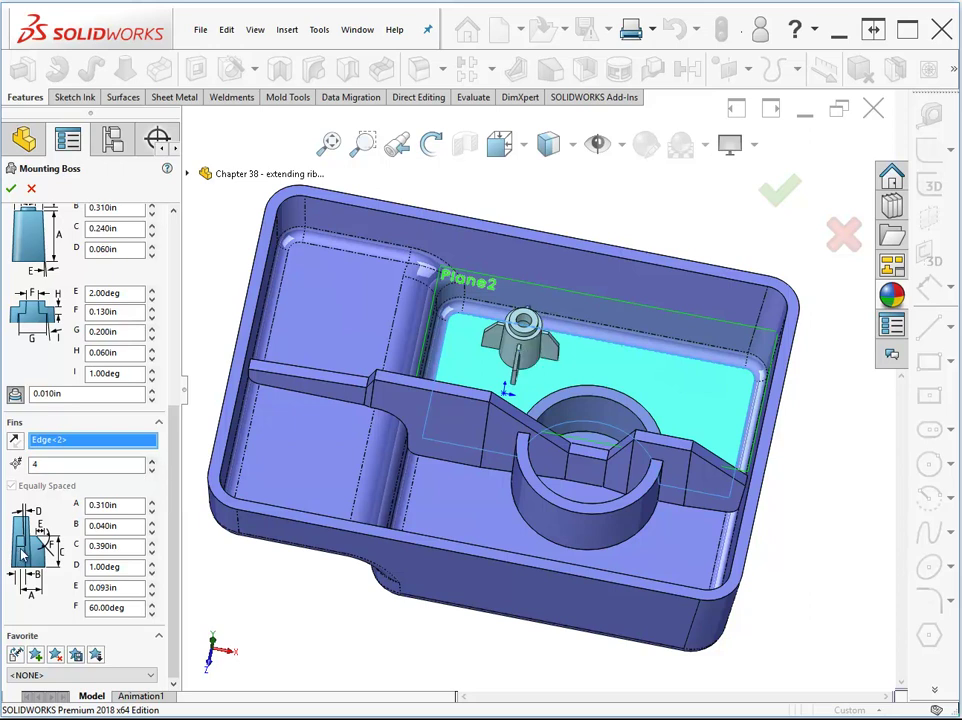
# Set the fin thickness (dimension B) to 0.060in and create the hardware boss, checking its hole from the tray's underside.
pyautogui.doubleClick(95, 526)
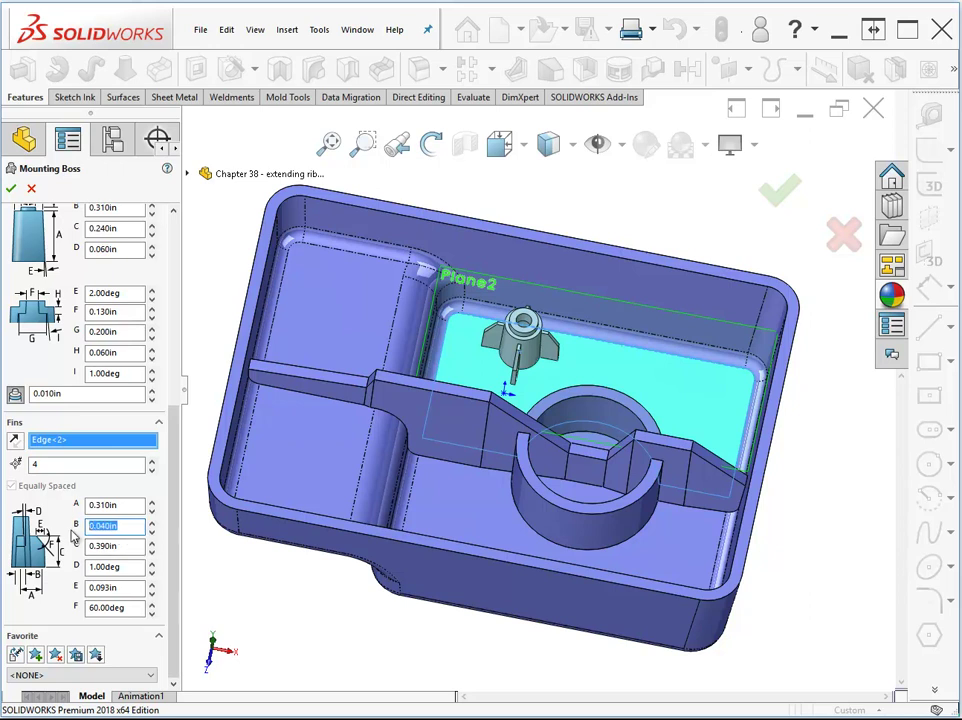
pyautogui.press('BackSpace')
pyautogui.press('Return')
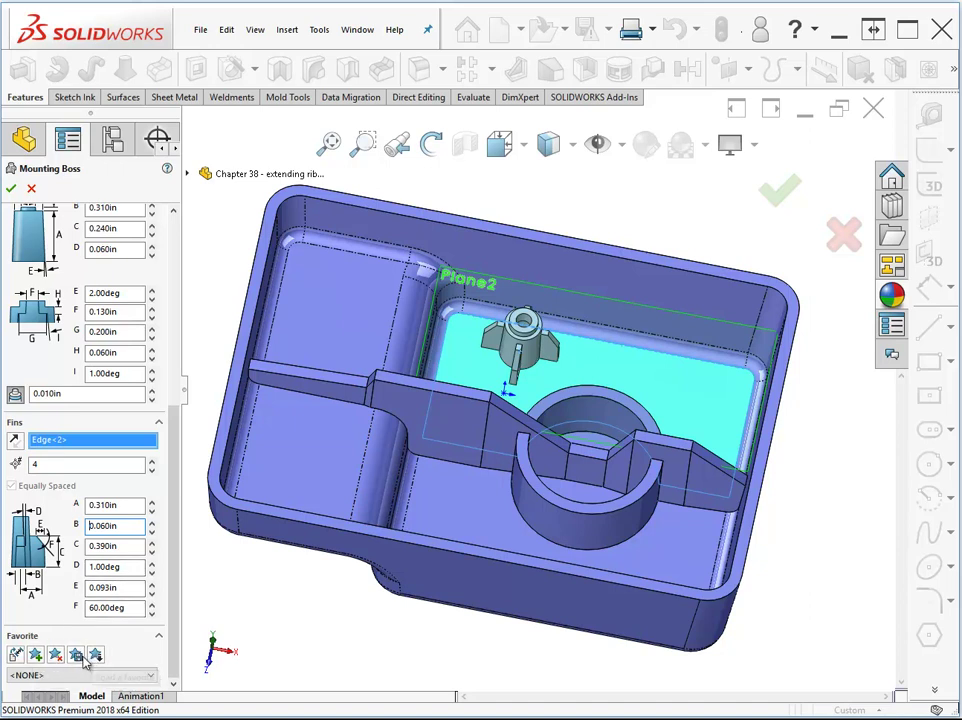
pyautogui.click(10, 188)
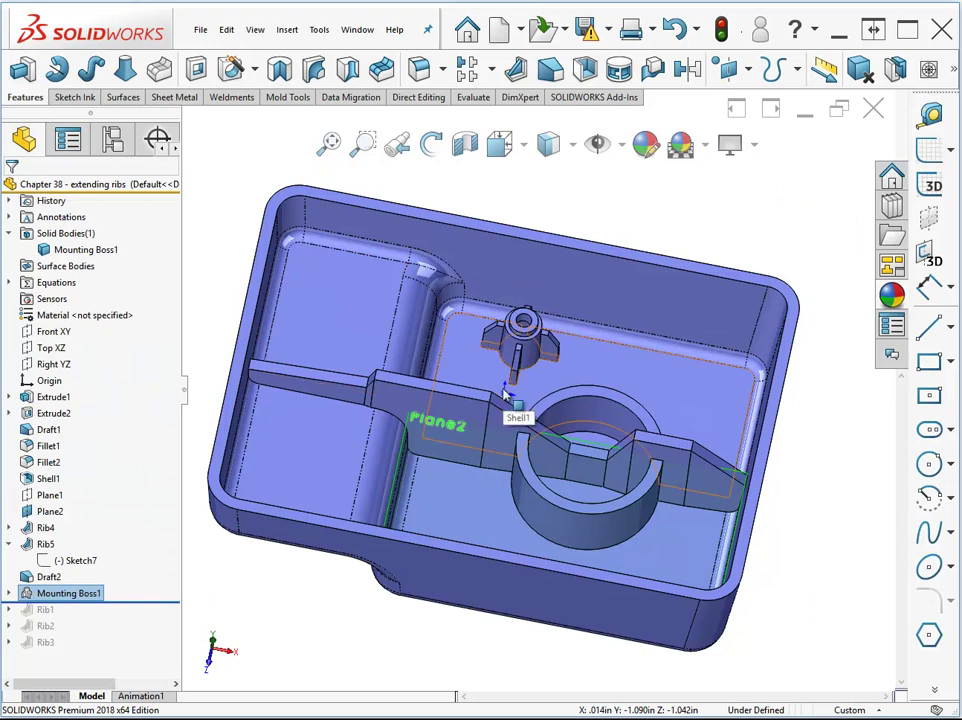
pyautogui.moveTo(535, 393); pyautogui.dragTo(568, 475, button='middle')
pyautogui.scroll(-5, 565, 410)
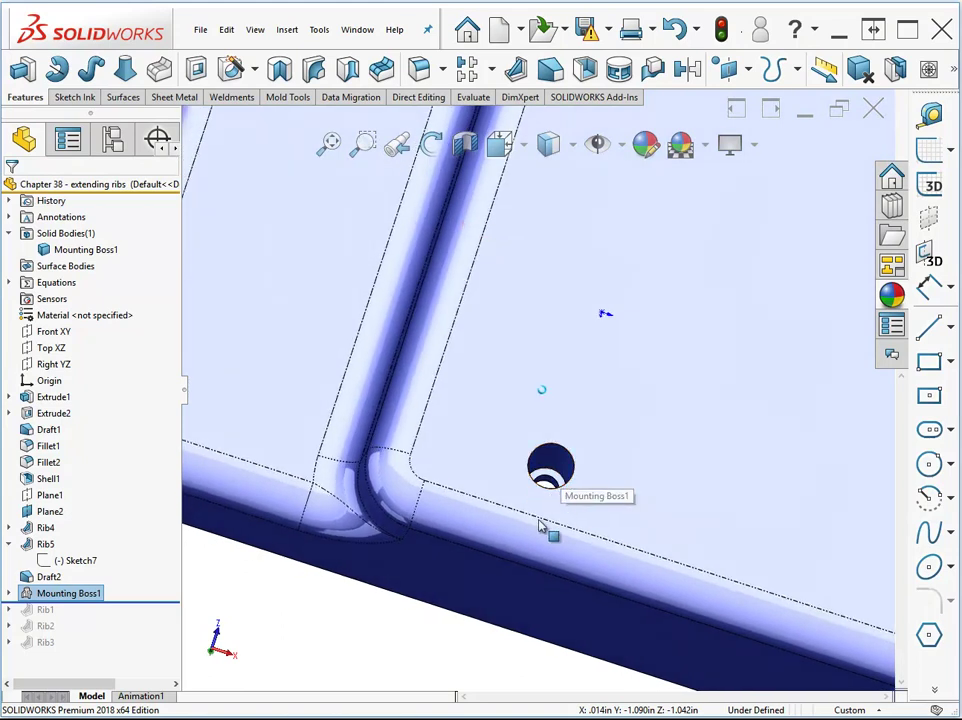
pyautogui.moveTo(541, 522); pyautogui.dragTo(532, 535, button='middle')
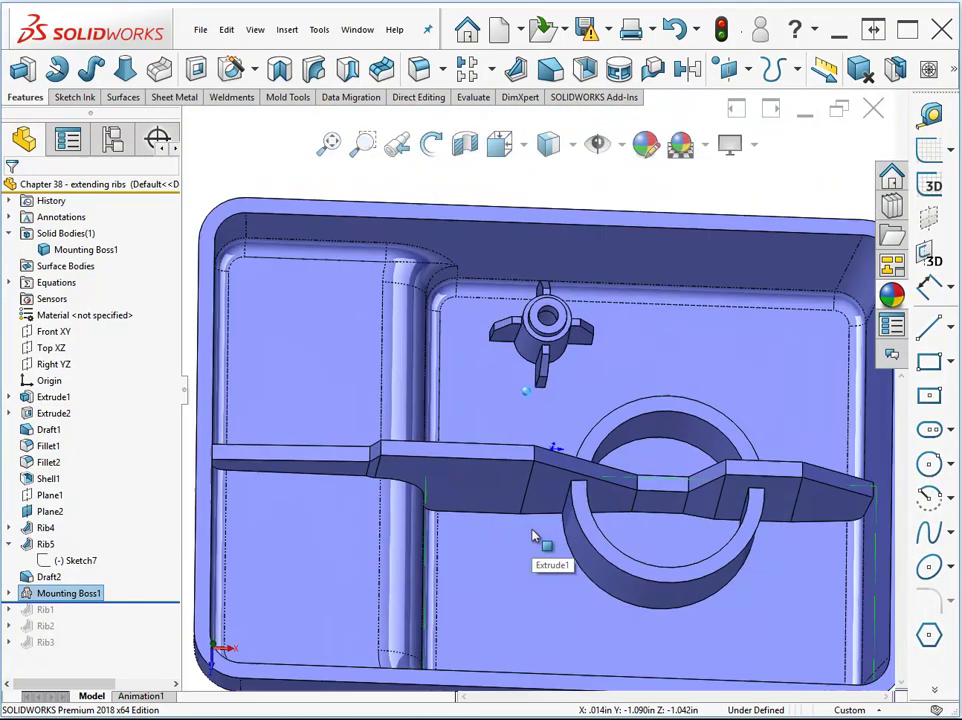